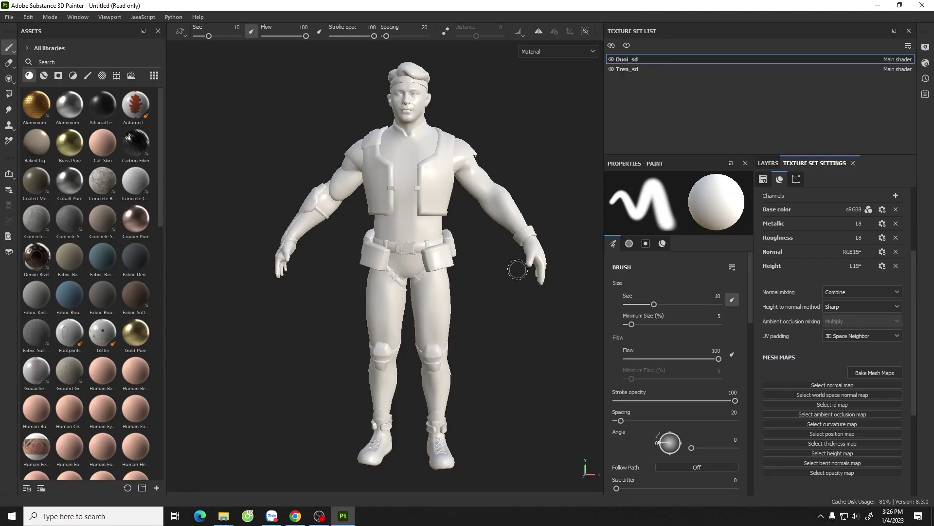
- Orbit around the character to inspect it, then enter baking mode with Bake Mesh Maps
left_click_drag(516, 267, 482, 282, "alt")
scroll(469, 292, "up", 2)
left_click_drag(445, 320, 418, 321, "alt")
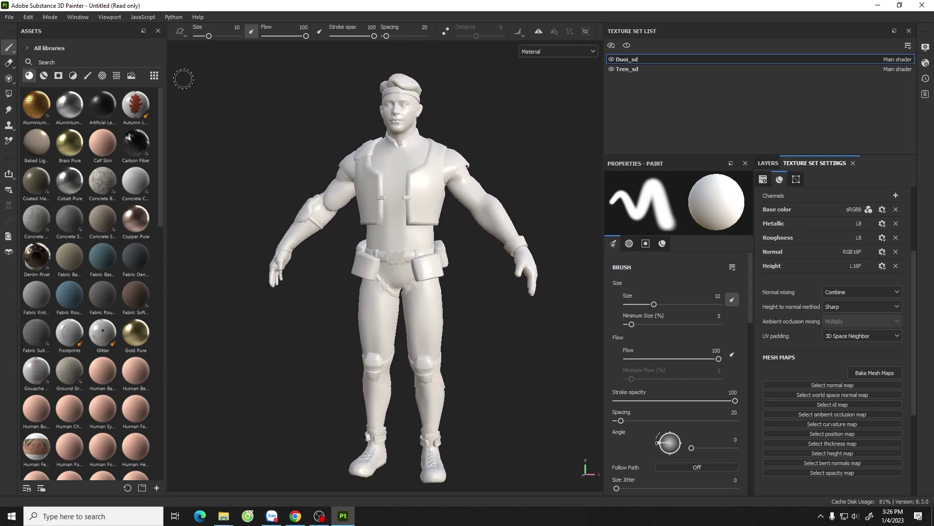
left_click_drag(438, 275, 464, 277, "alt")
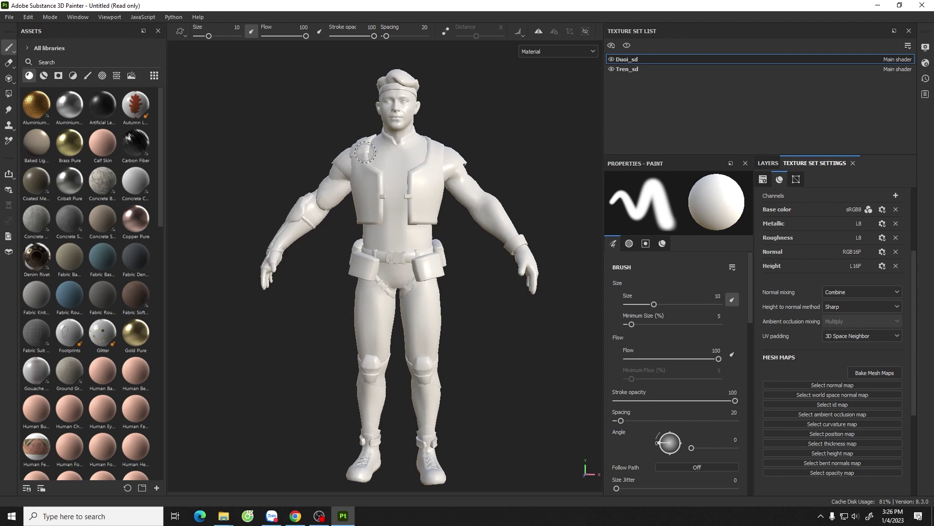
left_click_drag(488, 256, 471, 275, "alt")
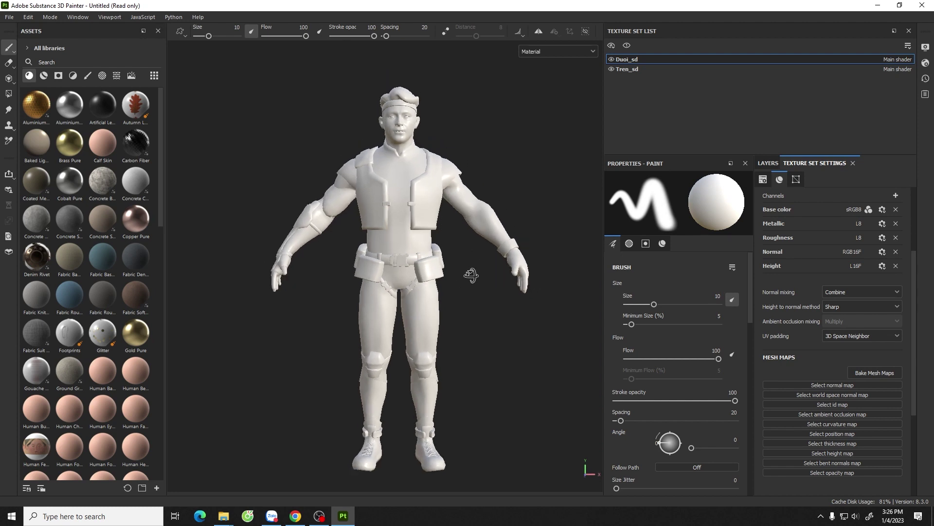
left_click_drag(425, 195, 432, 215, "alt")
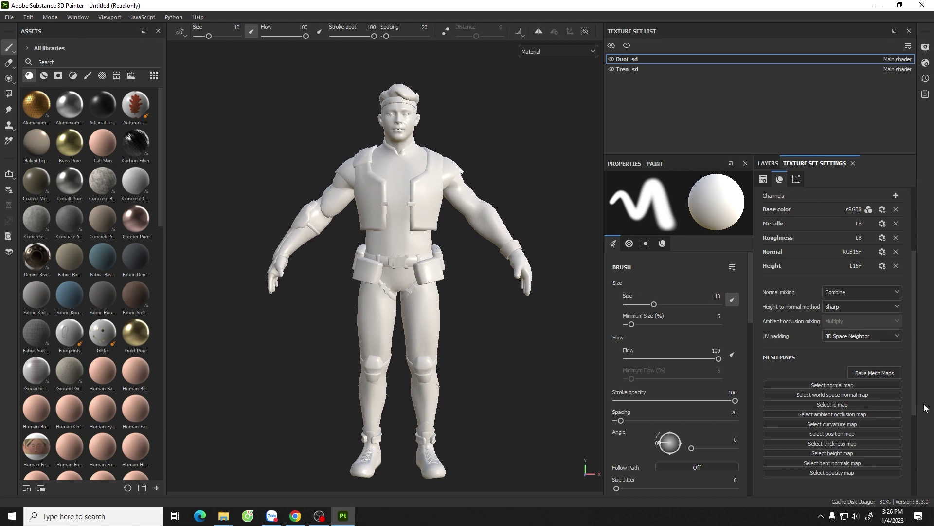
left_click(874, 373)
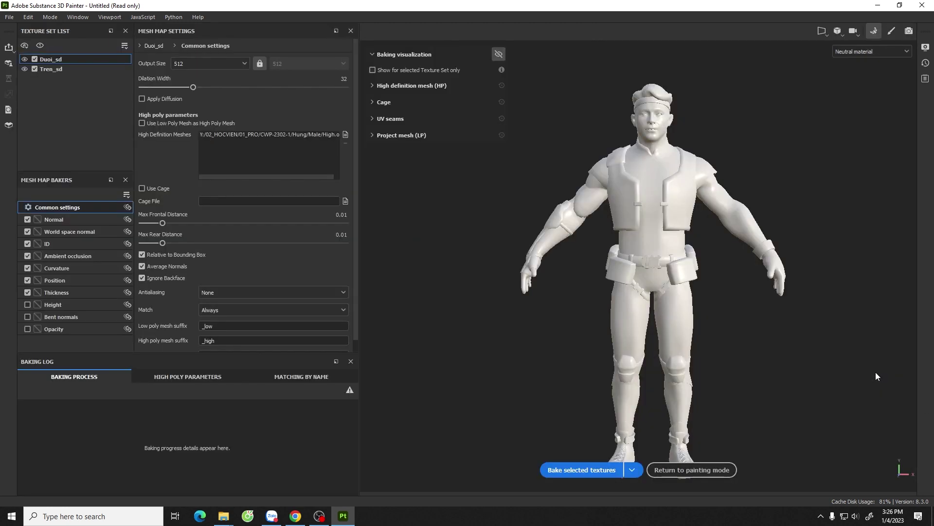
- Replace the old High Definition Meshes entry with the character's High mesh file
scroll(640, 303, "up", 2)
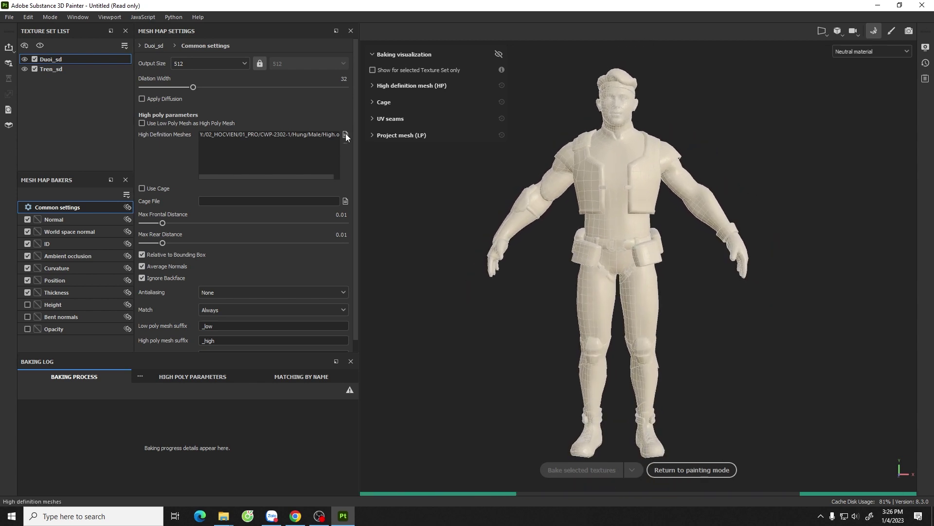
left_click(320, 135)
key("Delete")
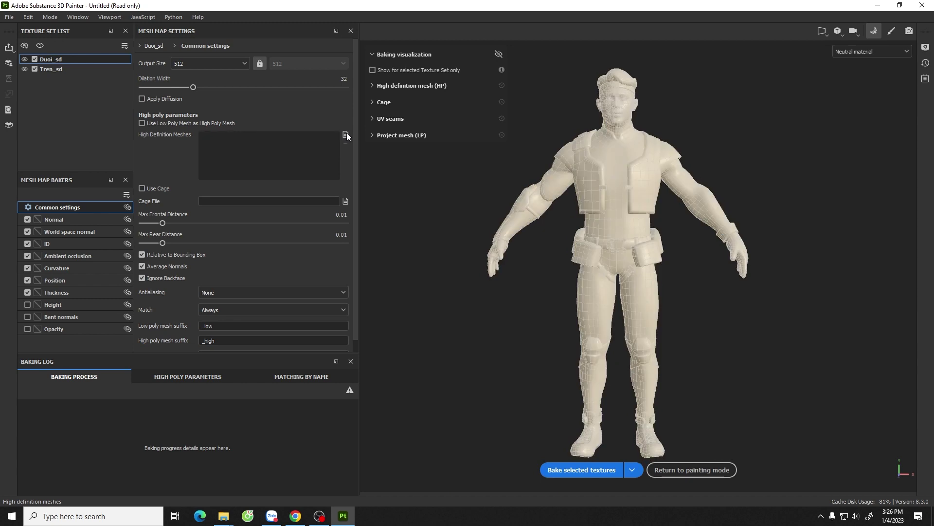
left_click(345, 136)
left_click(98, 80)
key("Return")
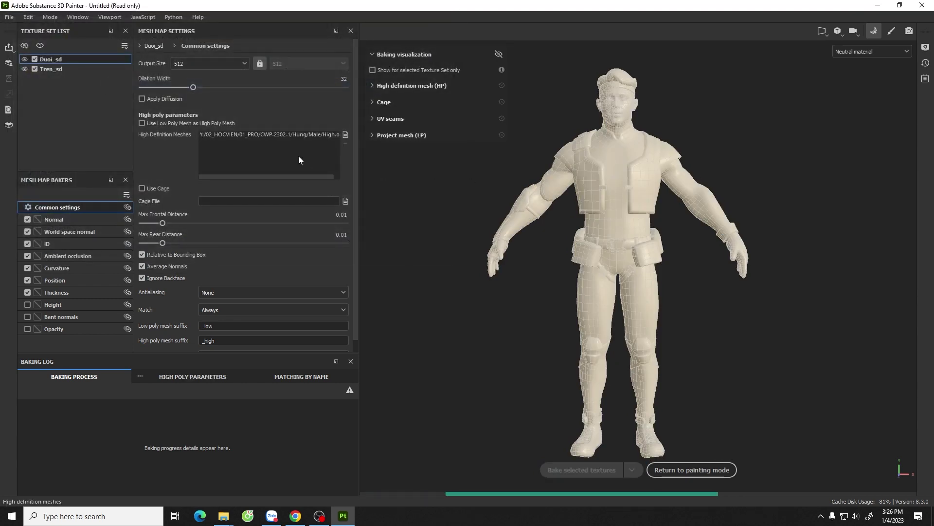
right_click_drag(560, 234, 564, 283, "alt")
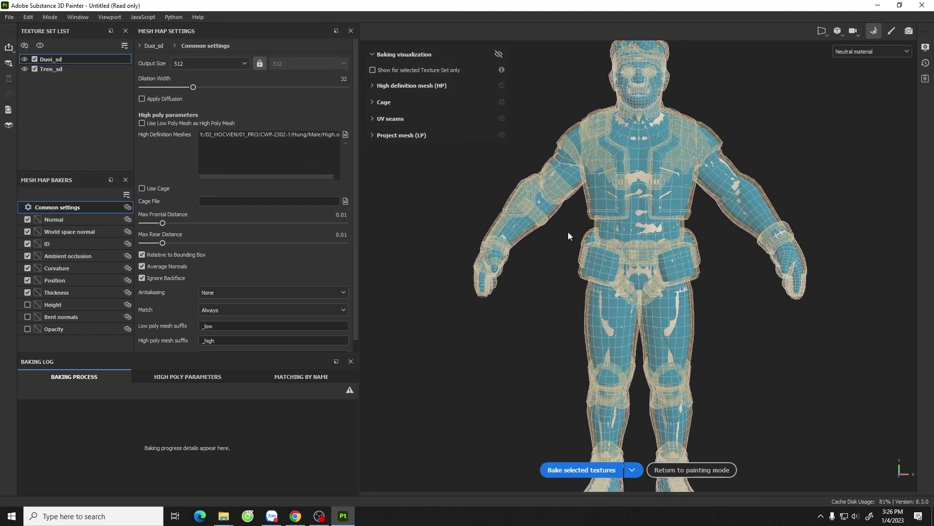
- Toggle the baking visualization off and on while orbiting to inspect red miss areas
left_click_drag(466, 189, 518, 79, "alt")
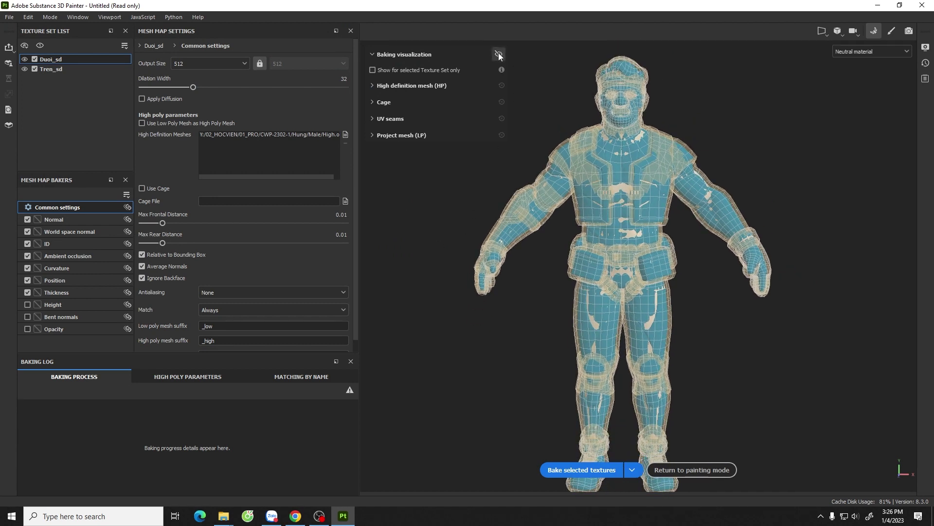
left_click(498, 54)
left_click_drag(695, 211, 564, 203, "alt")
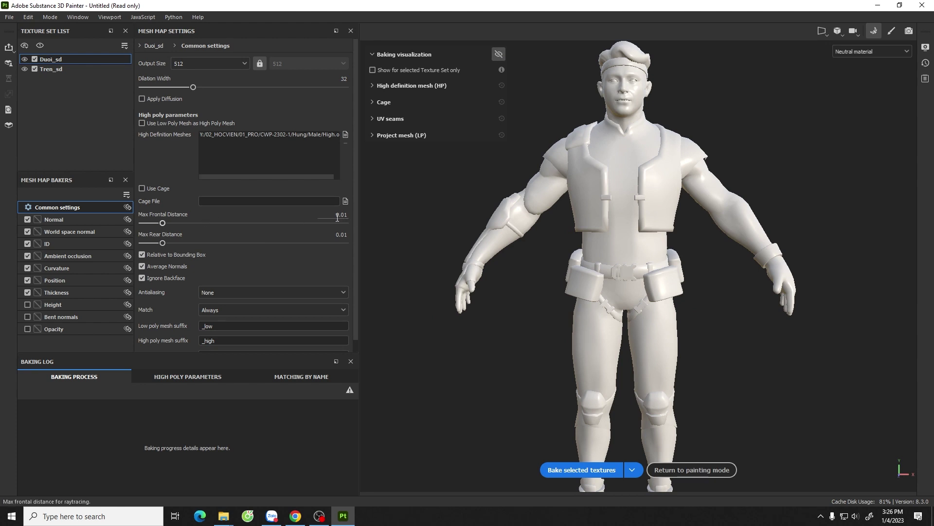
left_click_drag(523, 228, 396, 221, "alt")
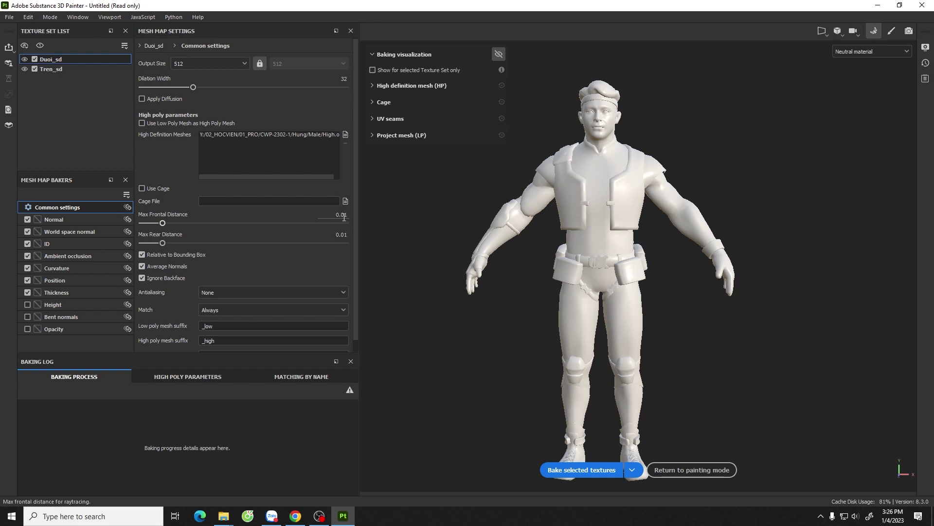
left_click(498, 55)
scroll(665, 232, "up", 3)
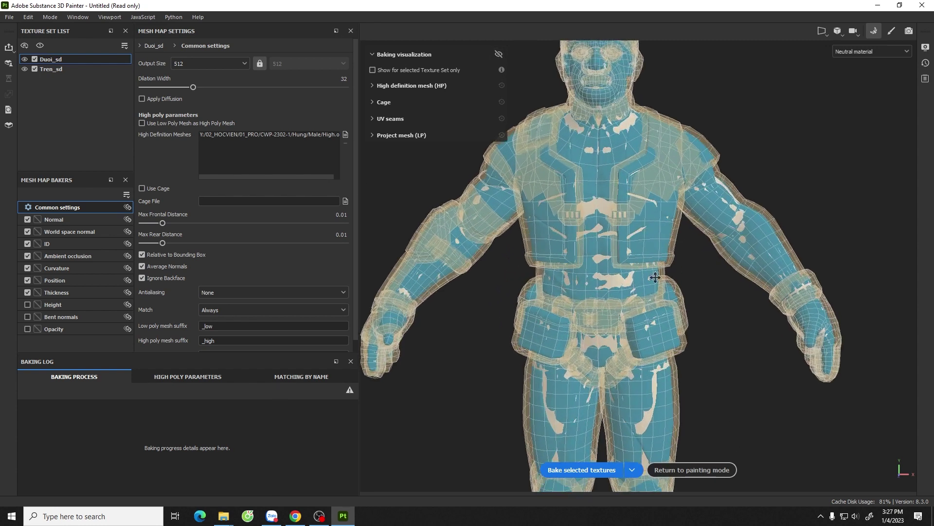
left_click_drag(665, 232, 609, 210, "alt")
scroll(609, 209, "up", 2)
- Drag Max Frontal Distance down to 0.0015, then hide the baking visualization
left_click_drag(162, 224, 152, 223)
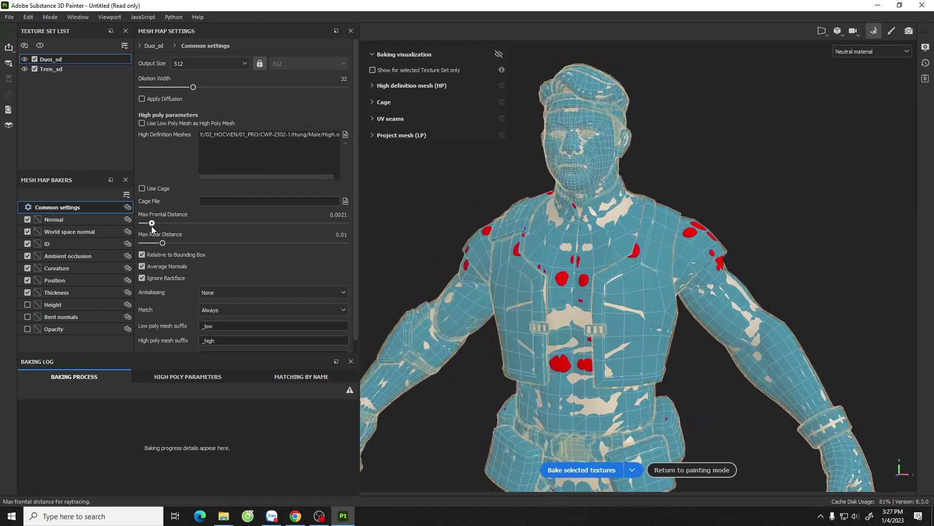
left_click_drag(153, 228, 151, 232)
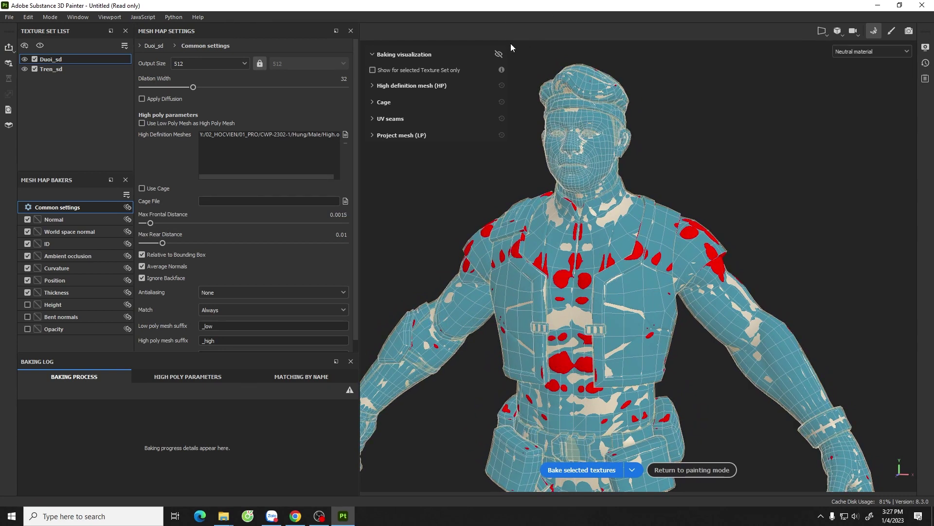
left_click(499, 53)
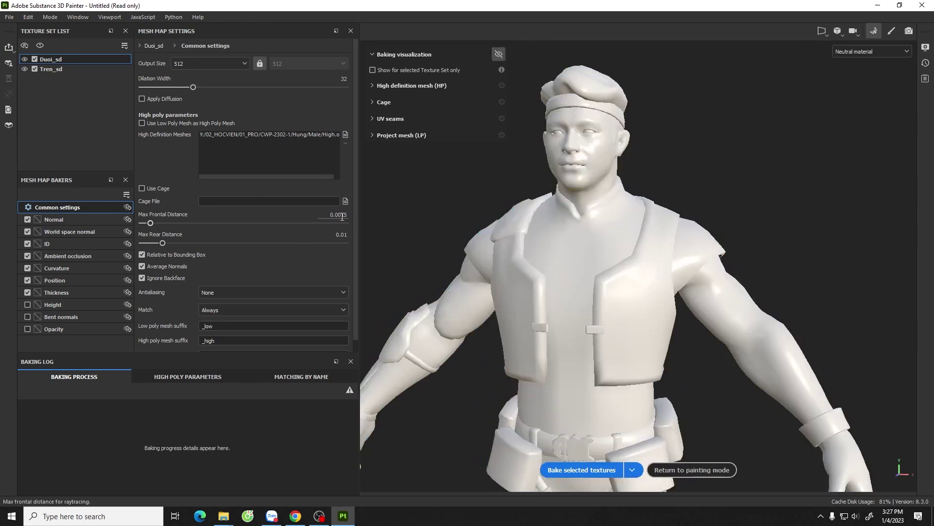
scroll(552, 271, "down", 2)
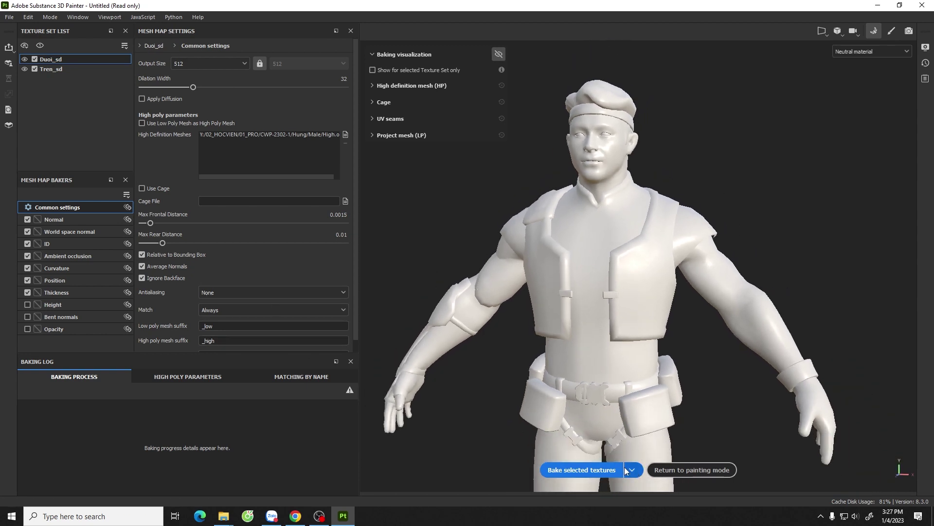
- Bake all 14 mesh maps for Duoi_sd and Tren_sd, then inspect the shoulder closely
left_click(580, 469)
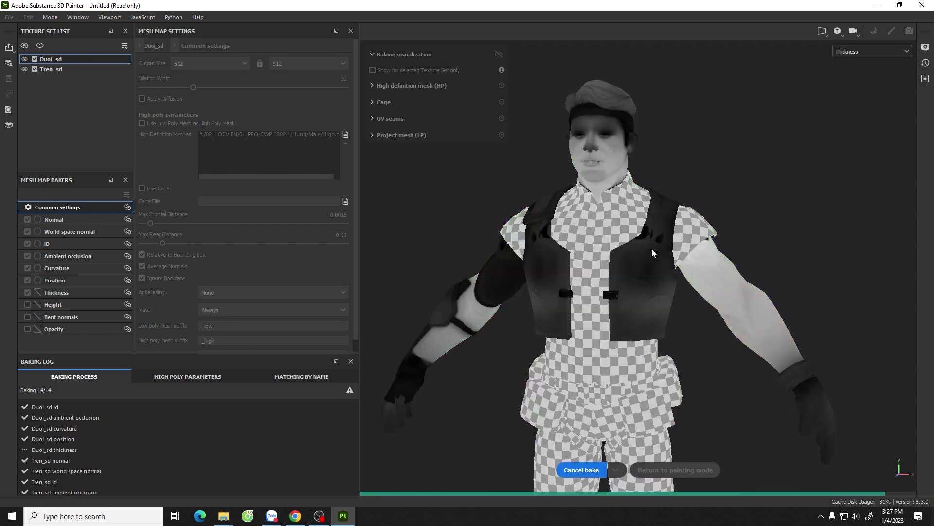
scroll(659, 258, "up", 5)
mouse_move(722, 363)
left_mouse_down("alt")
mouse_move(517, 318)
mouse_move(714, 230)
mouse_move(551, 242)
left_mouse_up("alt")
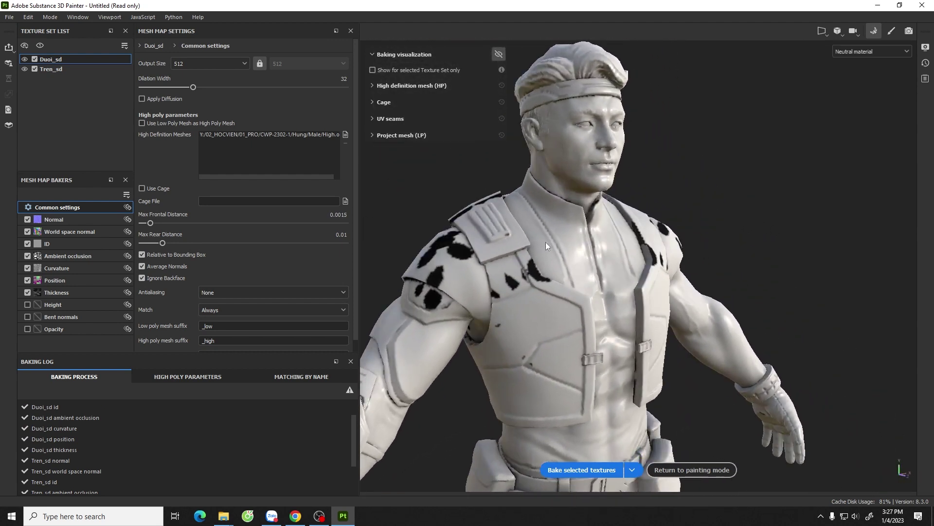
right_click_drag(551, 243, 566, 298, "alt")
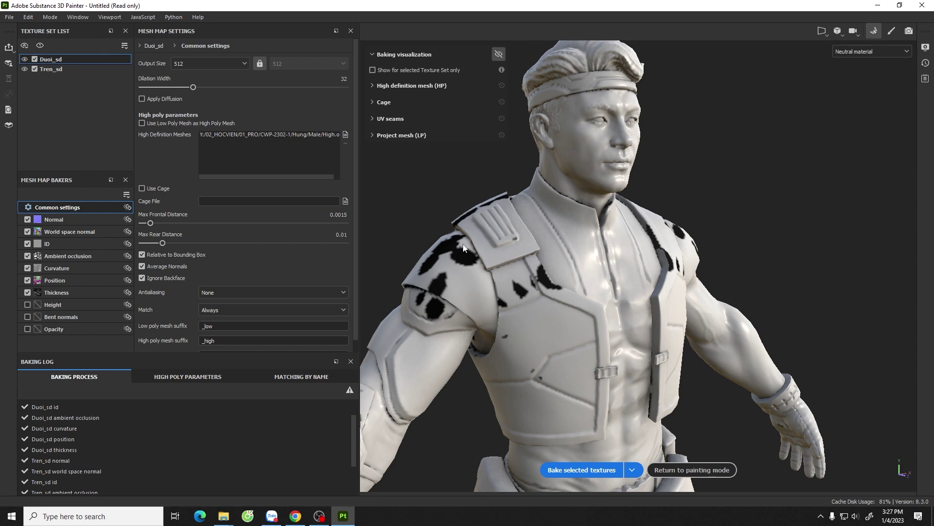
scroll(368, 223, "down", 3)
mouse_move(368, 223)
left_mouse_down("alt")
mouse_move(631, 305)
mouse_move(518, 256)
mouse_move(566, 228)
left_mouse_up("alt")
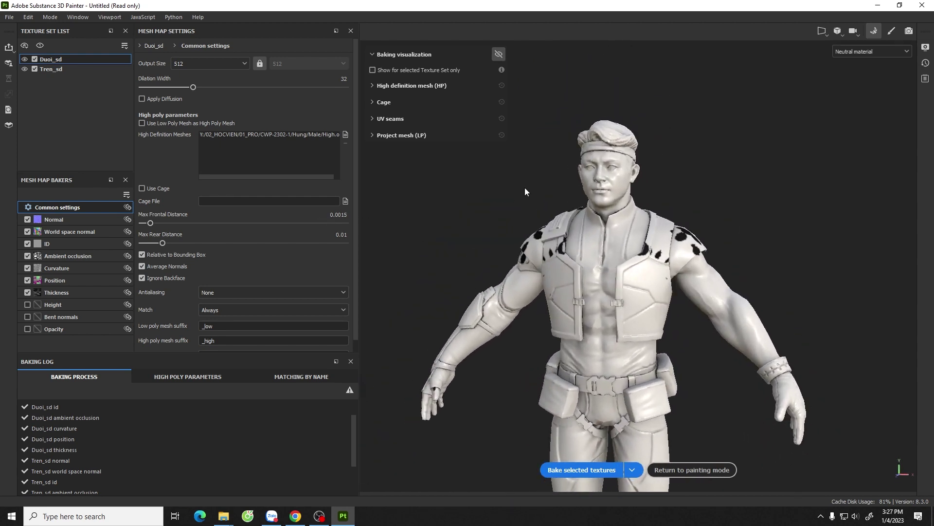
- Show the baking visualization and raise Max Frontal Distance, checking neck and shoulders for red errors
left_click(499, 54)
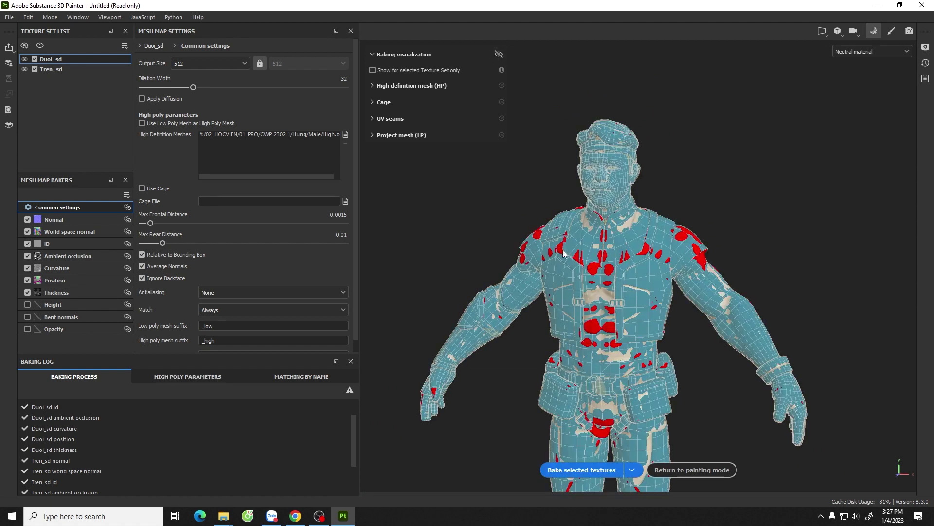
scroll(562, 250, "up", 2)
scroll(448, 337, "up", 3)
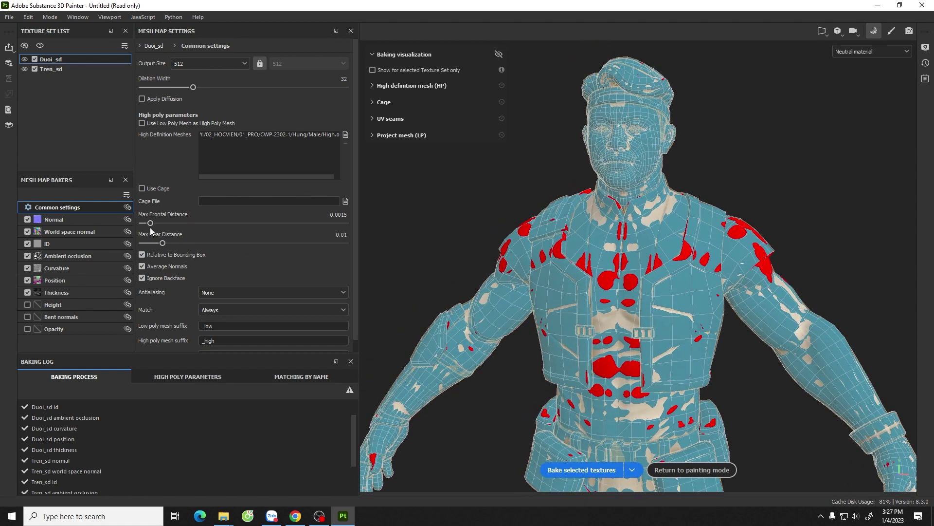
left_click_drag(151, 225, 156, 223)
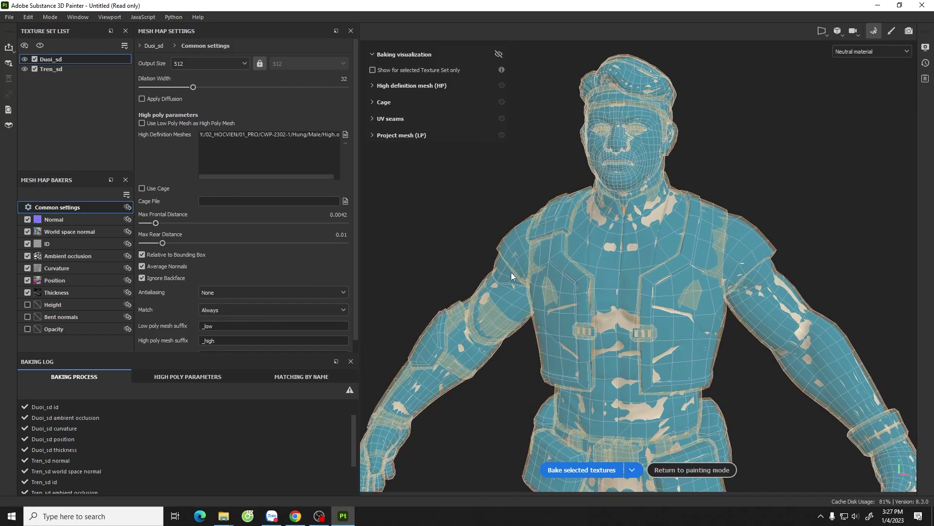
middle_click_drag(656, 291, 654, 278)
left_click_drag(653, 277, 659, 137, "alt")
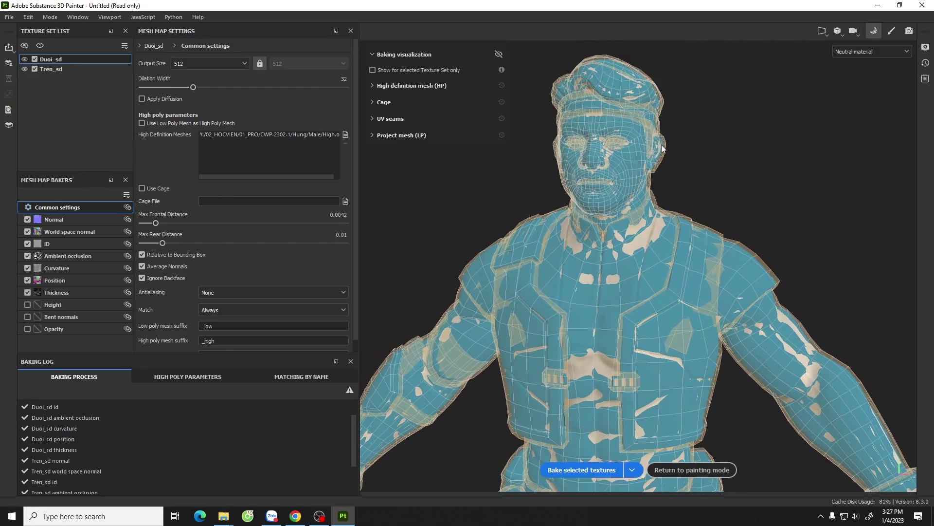
right_click_drag(675, 225, 629, 253, "alt")
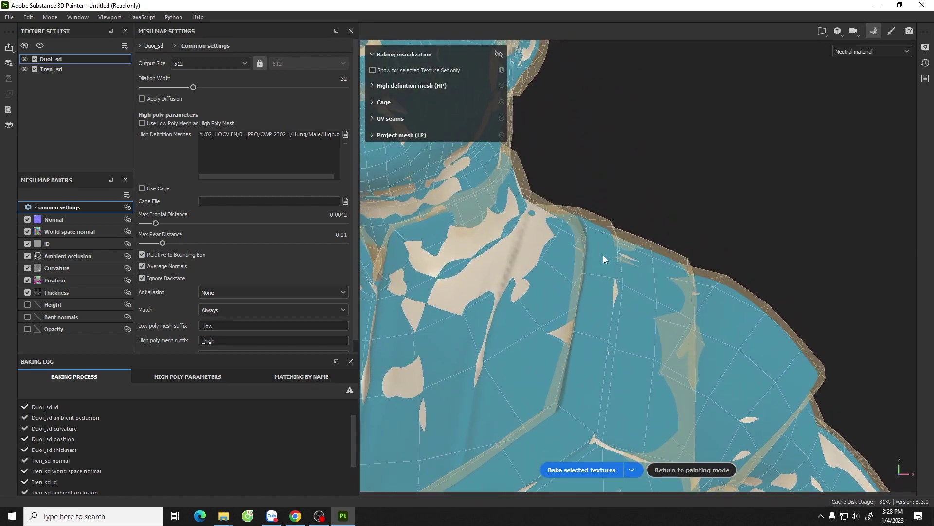
scroll(603, 255, "down", 5)
mouse_move(469, 282)
left_mouse_down("alt")
mouse_move(648, 298)
mouse_move(594, 255)
mouse_move(790, 322)
mouse_move(472, 268)
left_mouse_up("alt")
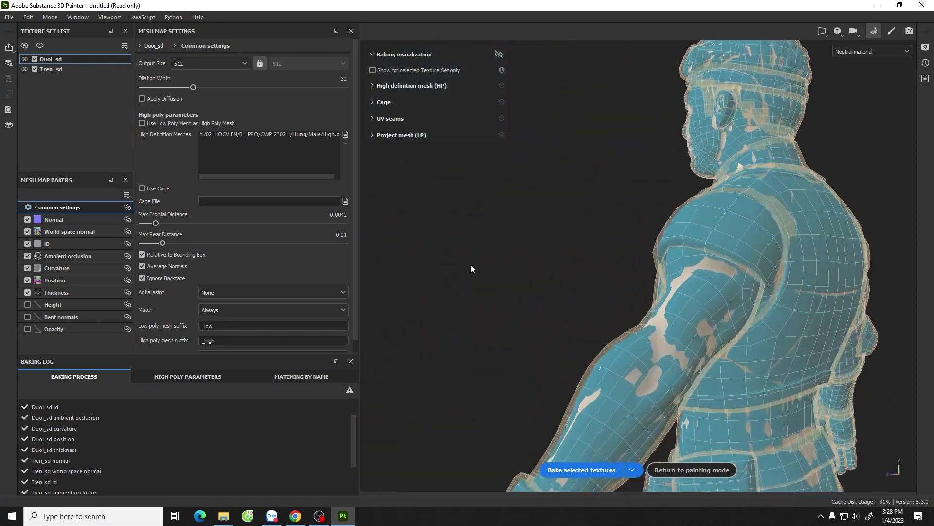
- Settle Max Frontal Distance at 0.0042 with the HP mesh options expanded, then rebake the maps
left_click_drag(156, 223, 154, 224)
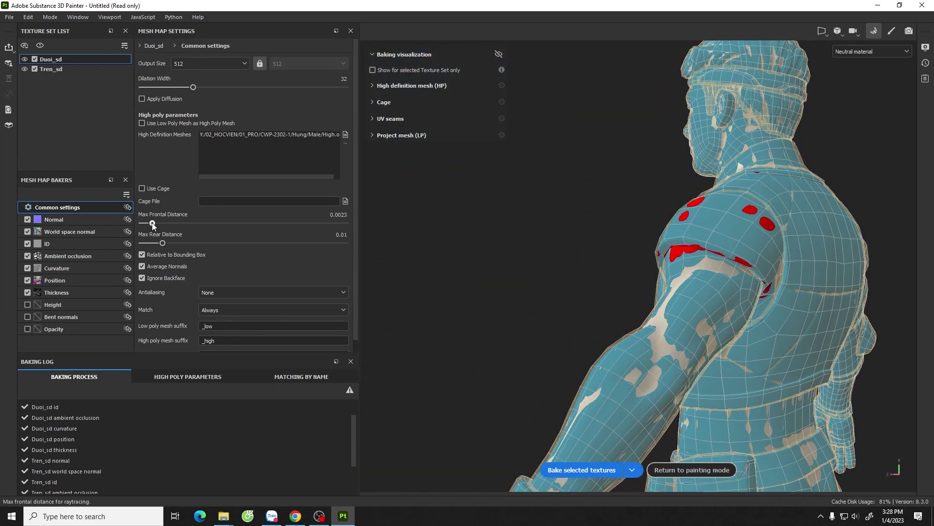
left_click(372, 87)
left_click_drag(578, 241, 660, 216, "alt")
scroll(660, 216, "up", 3)
scroll(666, 283, "up", 2)
left_click_drag(154, 223, 155, 223)
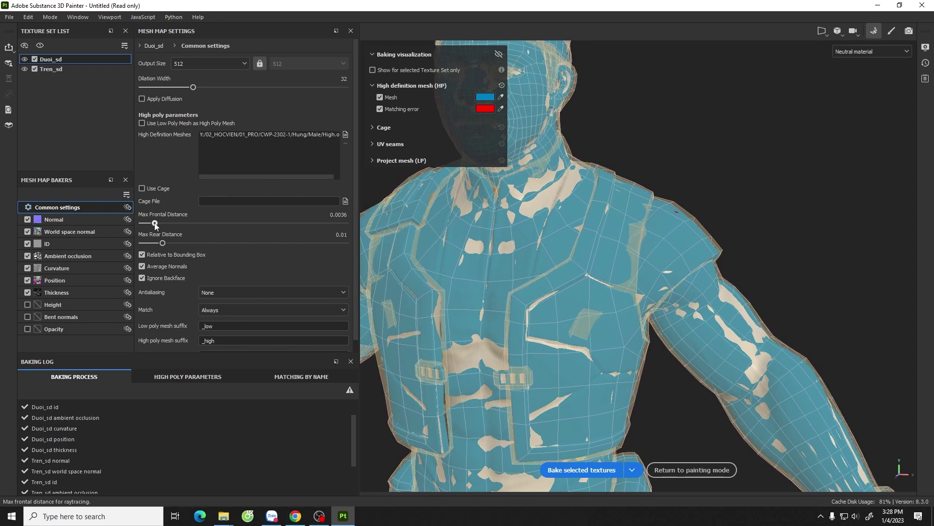
left_click_drag(154, 224, 156, 224)
scroll(496, 238, "down", 3)
scroll(533, 317, "down", 1)
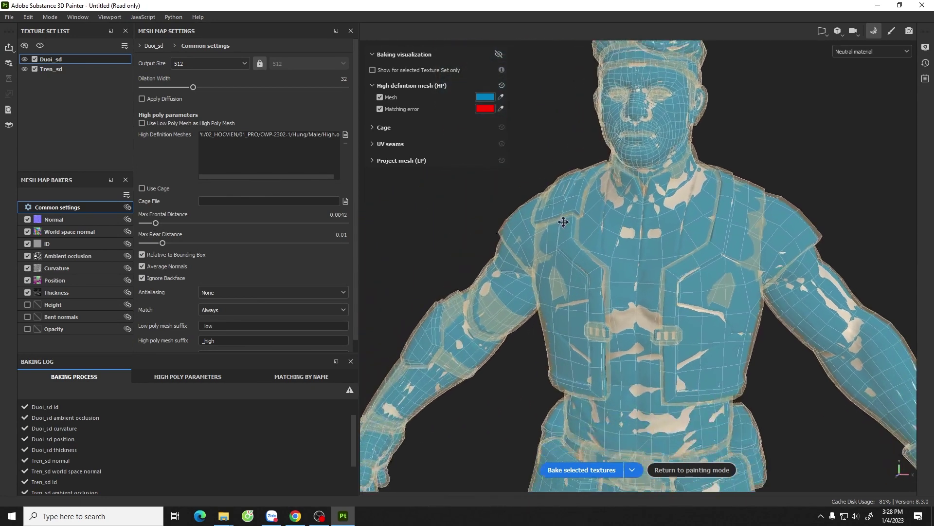
left_click(577, 471)
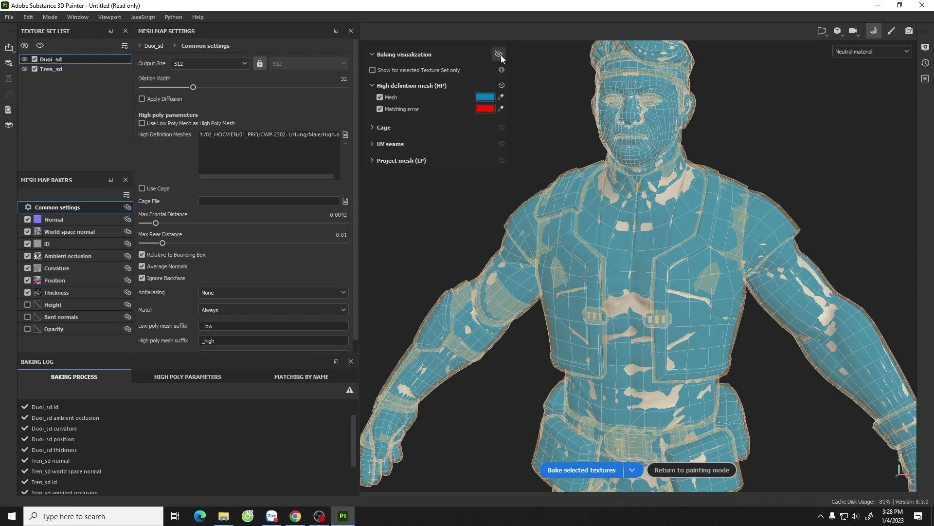
left_click(501, 55)
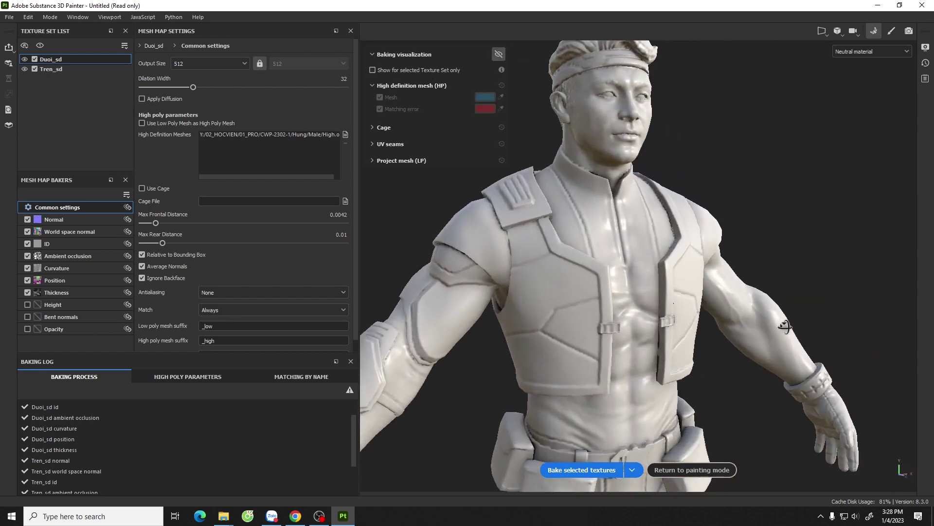
scroll(679, 333, "up", 5)
left_click_drag(680, 341, 673, 387, "alt")
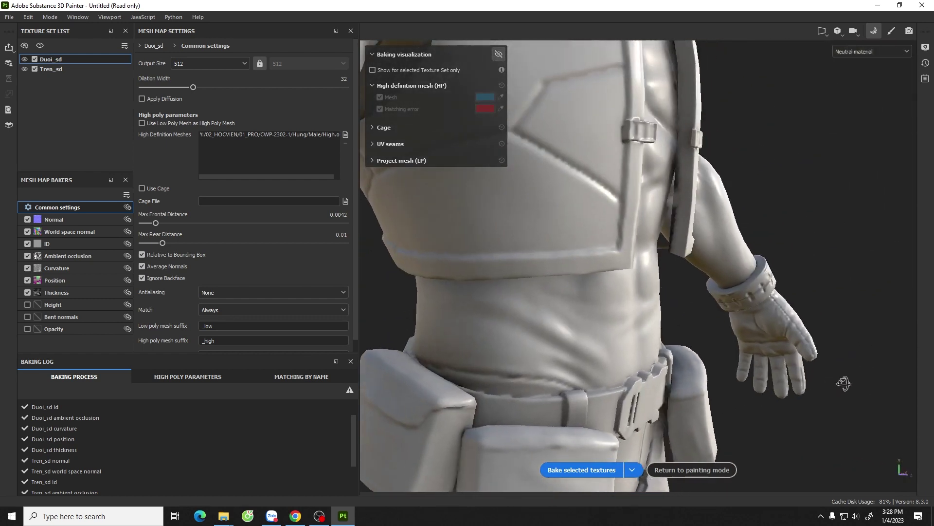
scroll(673, 388, "down", 5)
left_click_drag(714, 304, 693, 343, "alt")
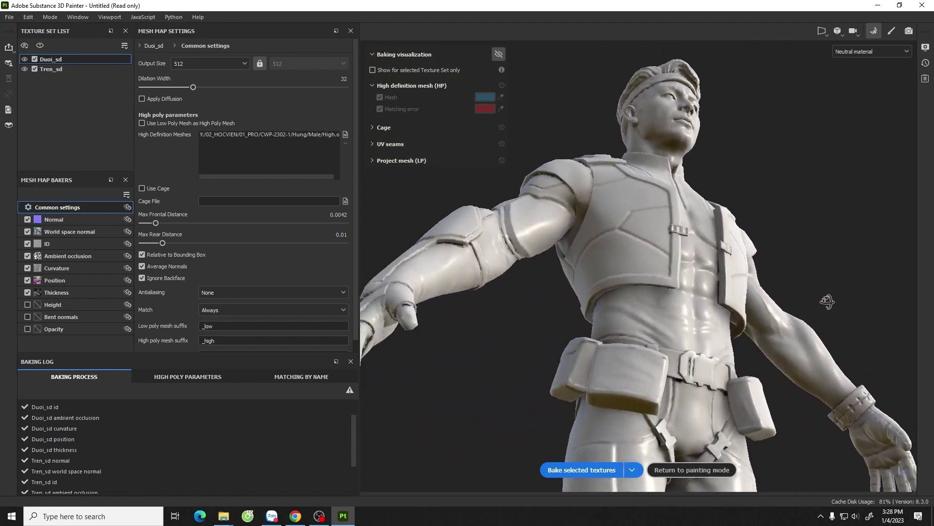
scroll(686, 370, "up", 3)
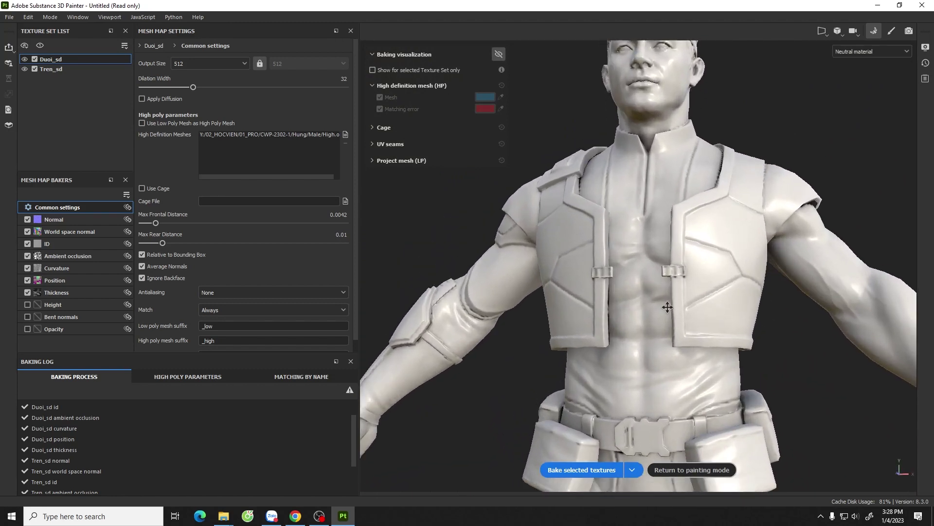
scroll(683, 384, "up", 2)
mouse_move(683, 388)
left_mouse_down("alt")
mouse_move(660, 349)
mouse_move(668, 347)
left_mouse_up("alt")
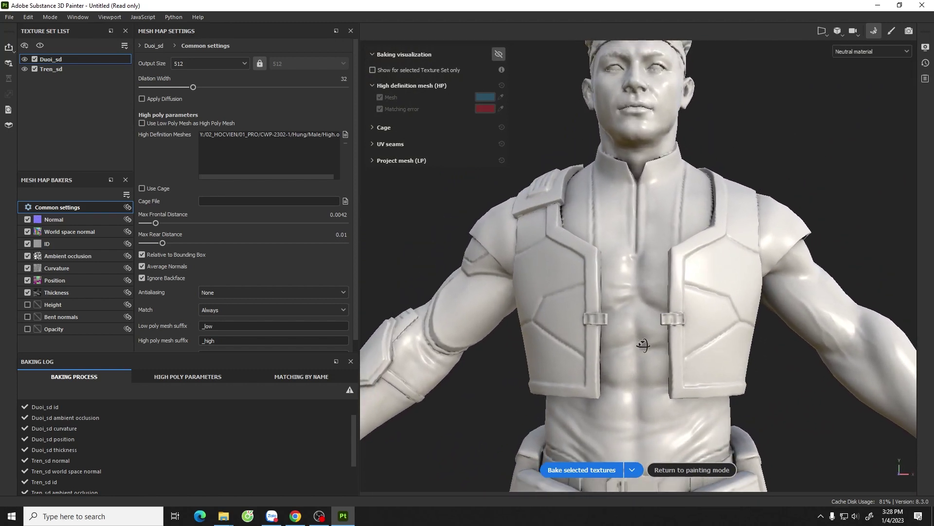
left_click(499, 54)
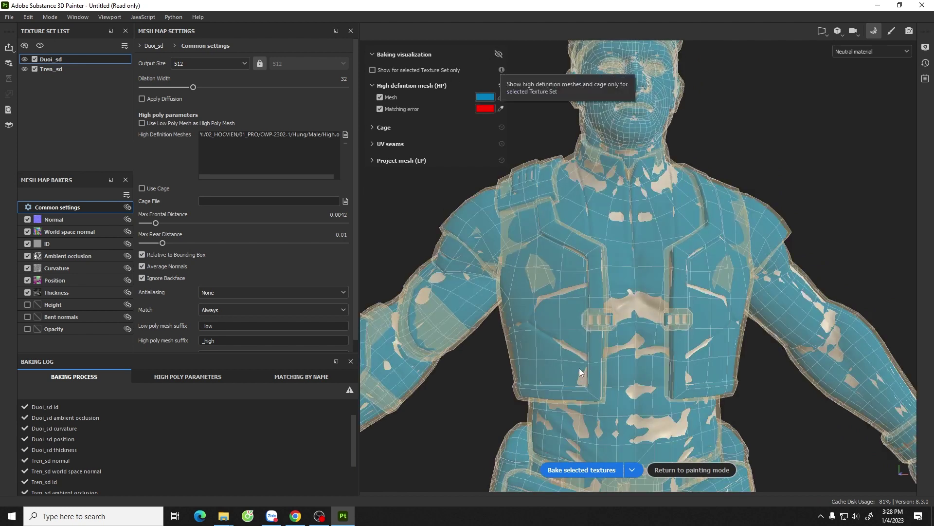
- Turn to the side of the torso and raise Max Frontal Distance to 0.0128
mouse_move(584, 292)
left_mouse_down("alt")
mouse_move(598, 327)
mouse_move(596, 417)
left_mouse_up("alt")
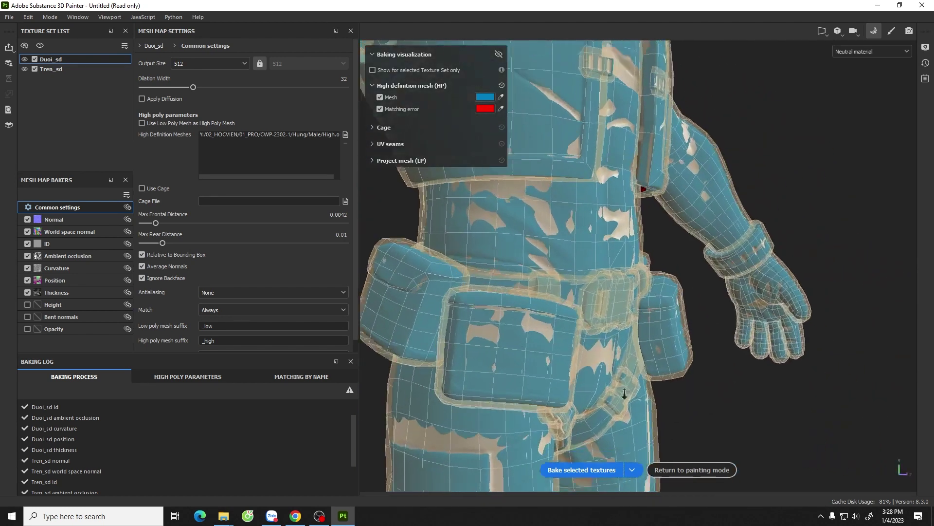
scroll(649, 331, "up", 3)
scroll(609, 275, "up", 2)
scroll(609, 276, "up", 1)
scroll(604, 327, "up", 1)
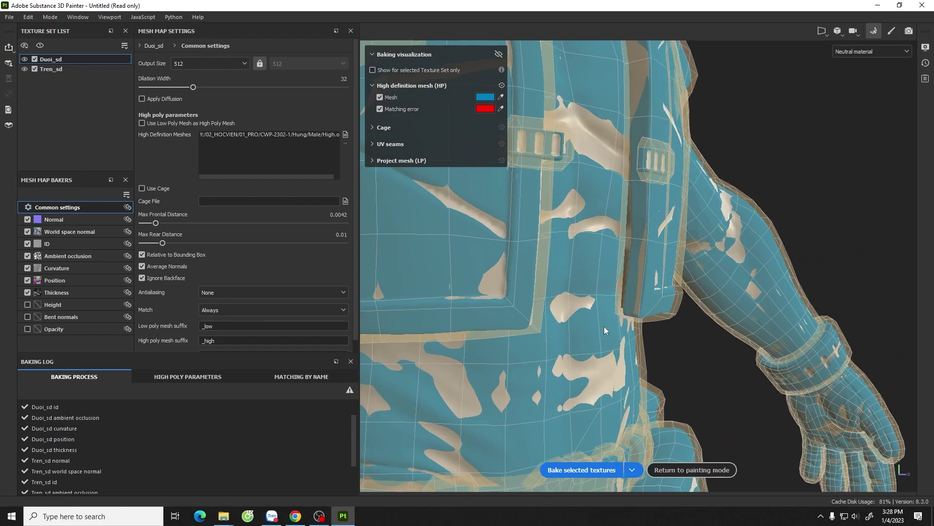
left_click_drag(163, 226, 166, 224)
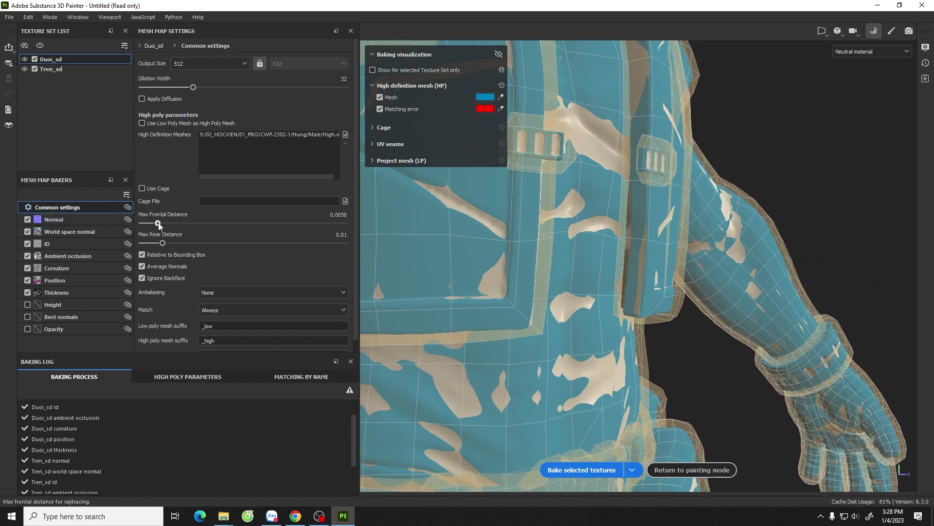
- Orbit over the torso, arm, buckle and belt pouch to check the projection
left_click_drag(604, 326, 565, 354, "alt")
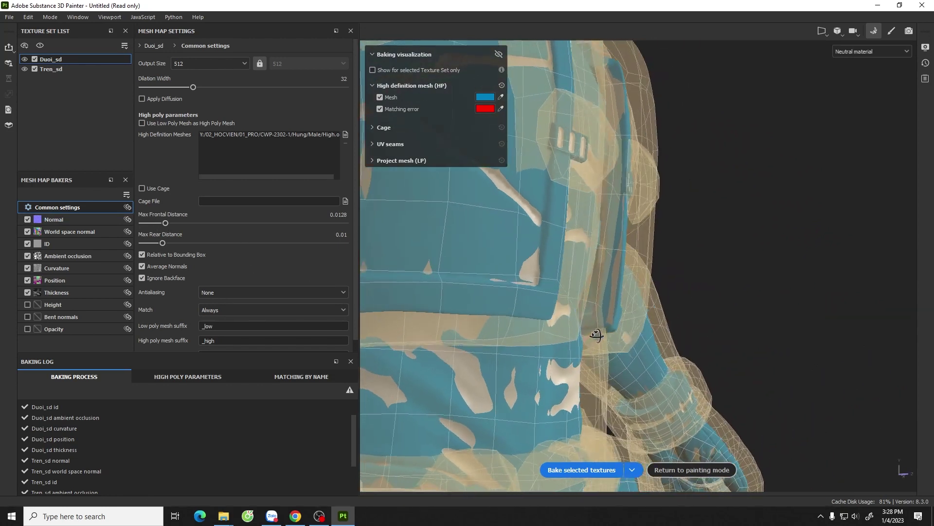
left_click_drag(609, 327, 562, 323, "alt")
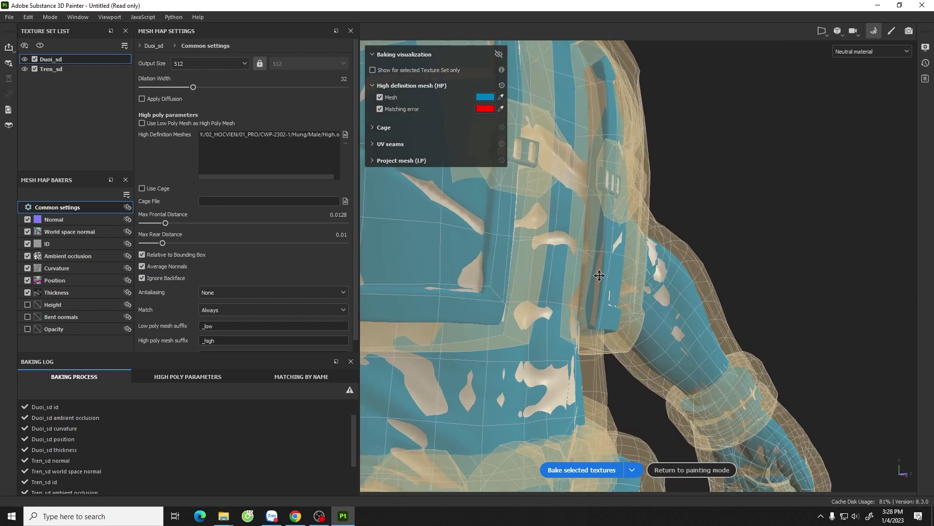
left_click_drag(601, 256, 589, 229, "alt")
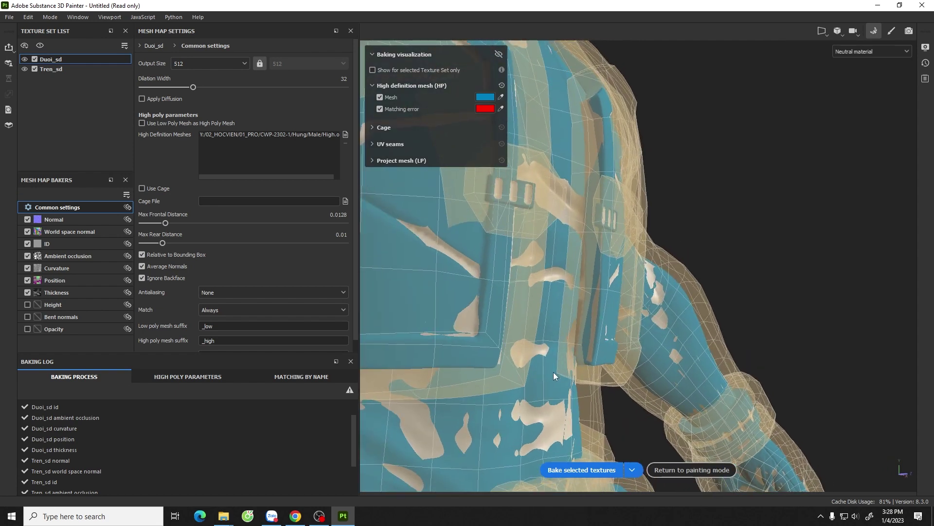
mouse_move(563, 370)
left_mouse_down("alt")
mouse_move(619, 351)
mouse_move(626, 292)
mouse_move(676, 291)
left_mouse_up("alt")
left_click_drag(641, 256, 394, 296, "alt")
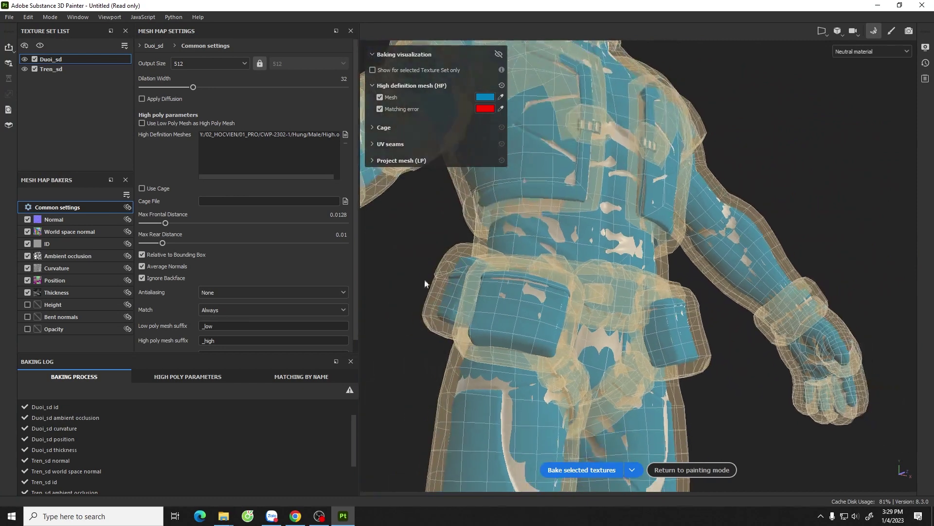
scroll(394, 296, "up", 3)
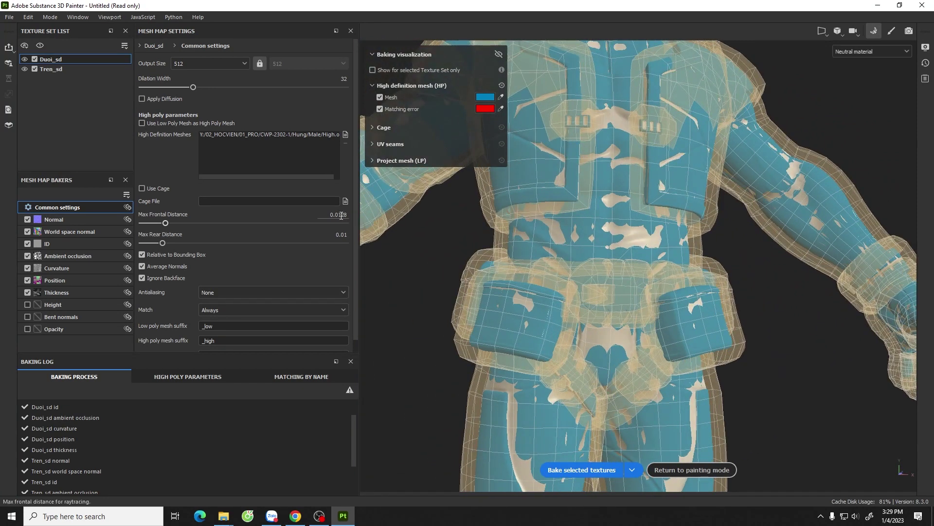
scroll(673, 307, "down", 3)
scroll(659, 253, "down", 3)
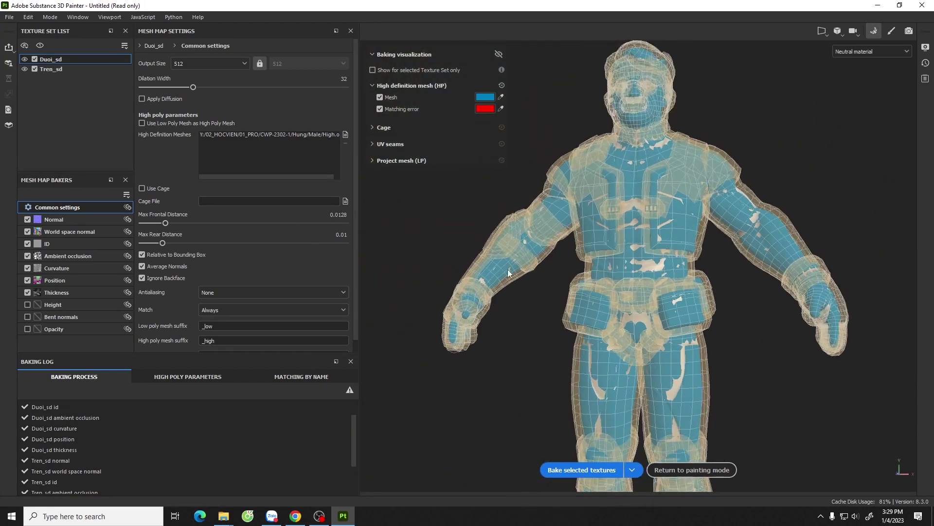
- Hide the baking visualization and view the plain shaded torso
left_click(498, 55)
scroll(682, 256, "up", 2)
scroll(650, 277, "up", 2)
mouse_move(652, 307)
left_mouse_down("alt")
mouse_move(667, 342)
mouse_move(709, 340)
mouse_move(641, 269)
left_mouse_up("alt")
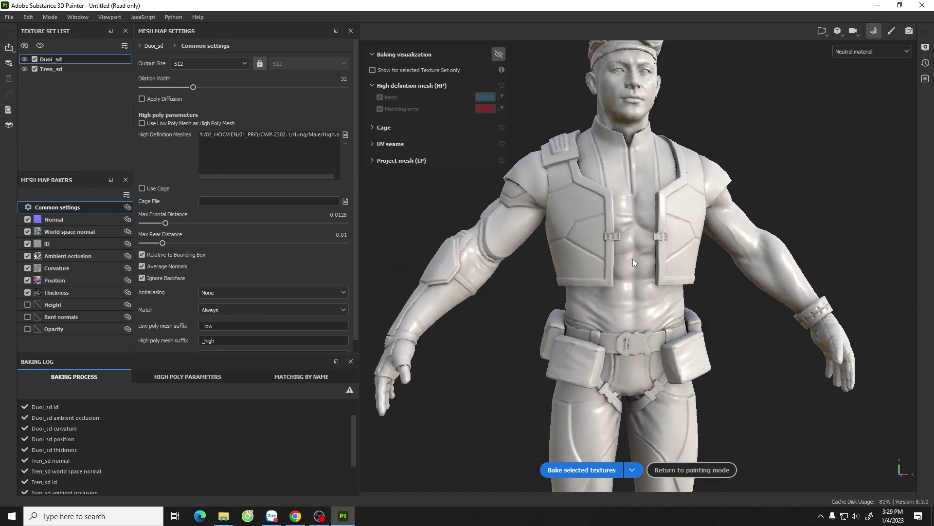
left_click(579, 472)
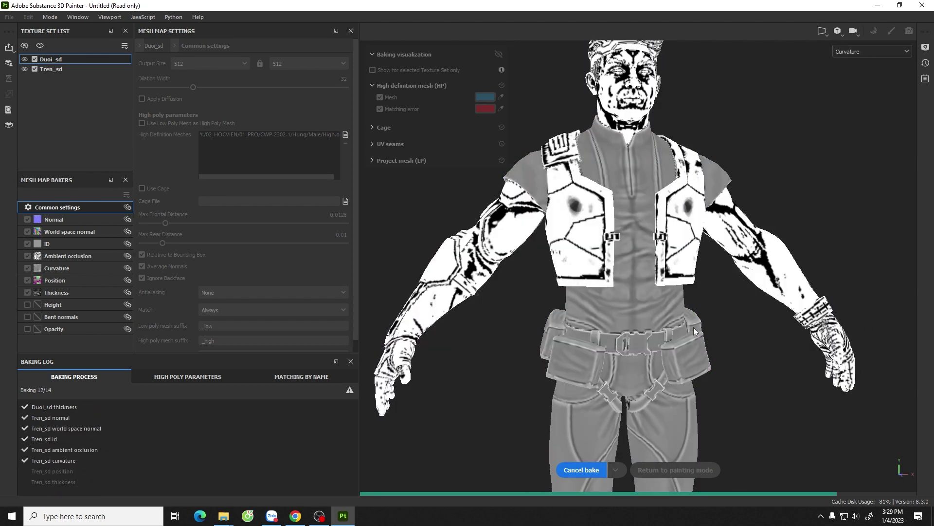
left_click_drag(693, 332, 675, 403, "alt")
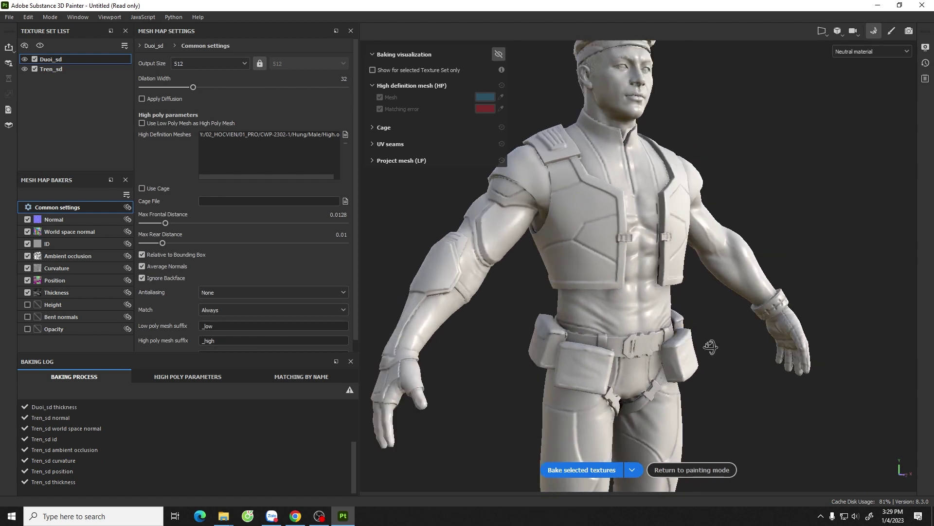
scroll(644, 308, "up", 2)
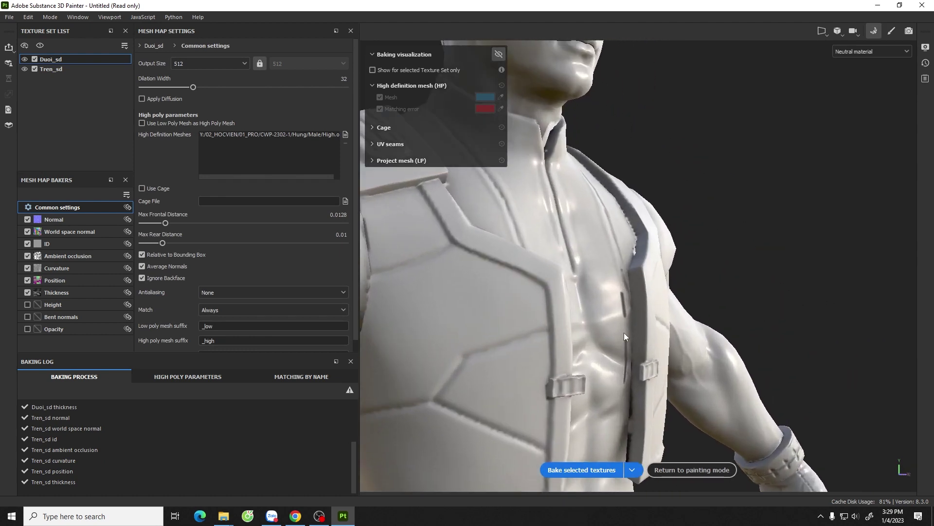
scroll(624, 332, "up", 2)
scroll(654, 325, "up", 1)
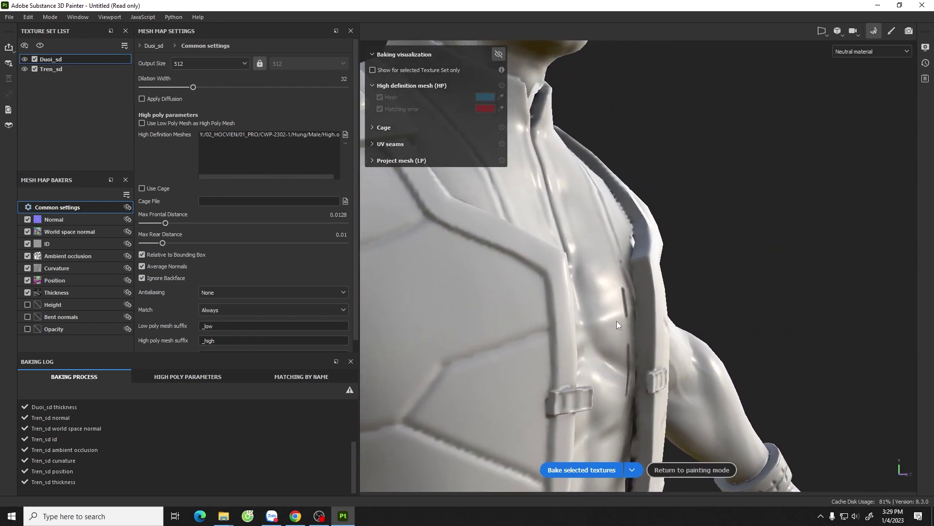
scroll(632, 302, "down", 3)
scroll(689, 247, "up", 2)
mouse_move(689, 247)
left_mouse_down("alt")
mouse_move(747, 350)
mouse_move(680, 295)
left_mouse_up("alt")
scroll(747, 350, "up", 2)
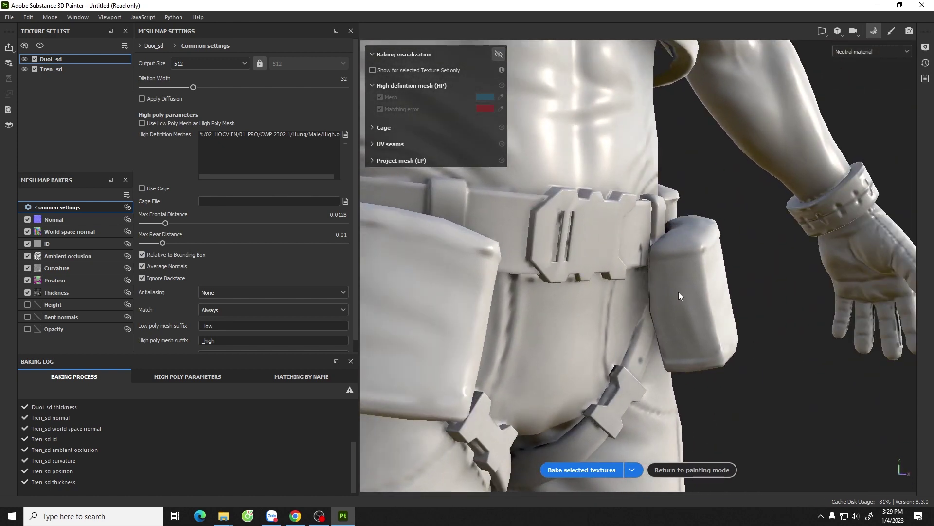
left_click_drag(644, 258, 628, 306, "alt")
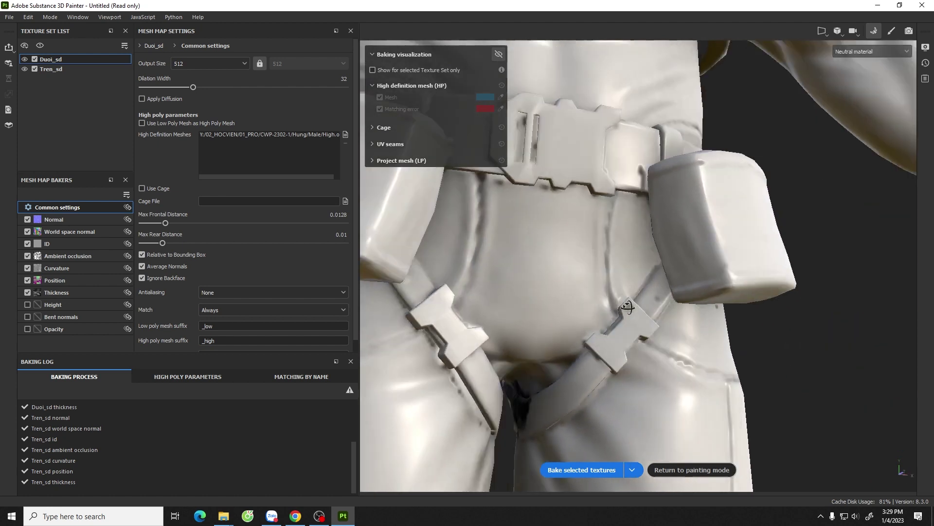
scroll(628, 307, "down", 3)
middle_click_drag(683, 200, 719, 277, "alt")
right_click_drag(719, 278, 425, 334, "alt")
mouse_move(424, 334)
middle_mouse_down("alt")
mouse_move(689, 373)
mouse_move(668, 356)
middle_mouse_up("alt")
mouse_move(668, 356)
left_mouse_down("alt")
mouse_move(670, 338)
mouse_move(491, 300)
left_mouse_up("alt")
scroll(652, 319, "down", 2)
- With the overlay on, set Max Frontal Distance to 0.0039, rebake the maps, then hide the overlay
left_click(499, 54)
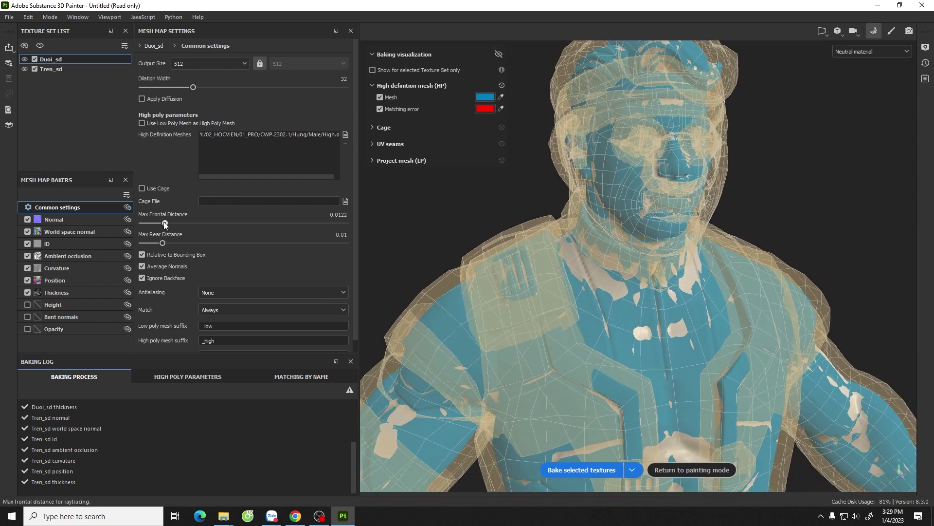
left_click_drag(166, 223, 152, 225)
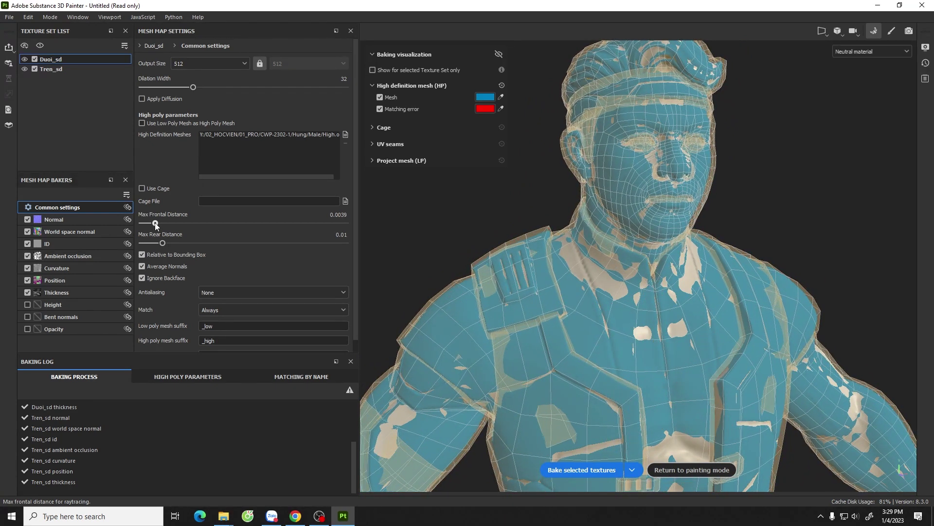
scroll(605, 325, "down", 2)
left_click_drag(605, 324, 568, 246, "alt")
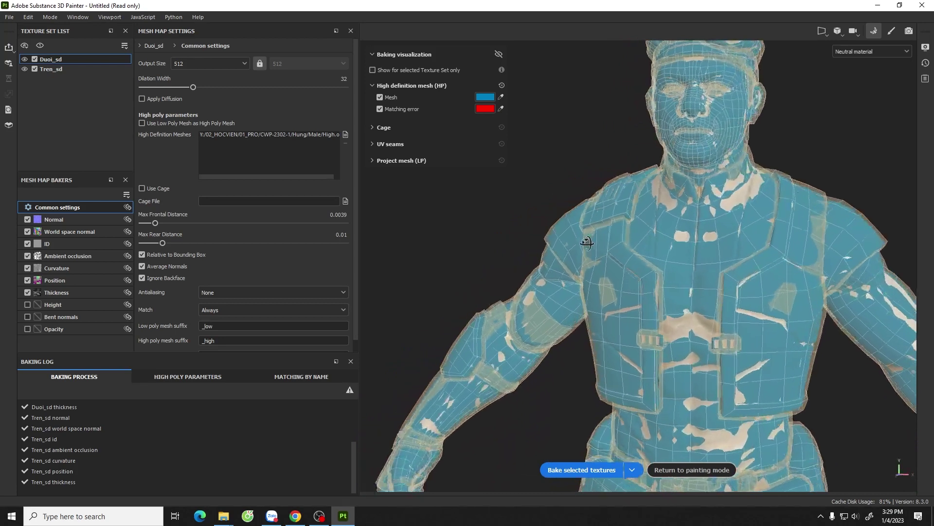
left_click(584, 470)
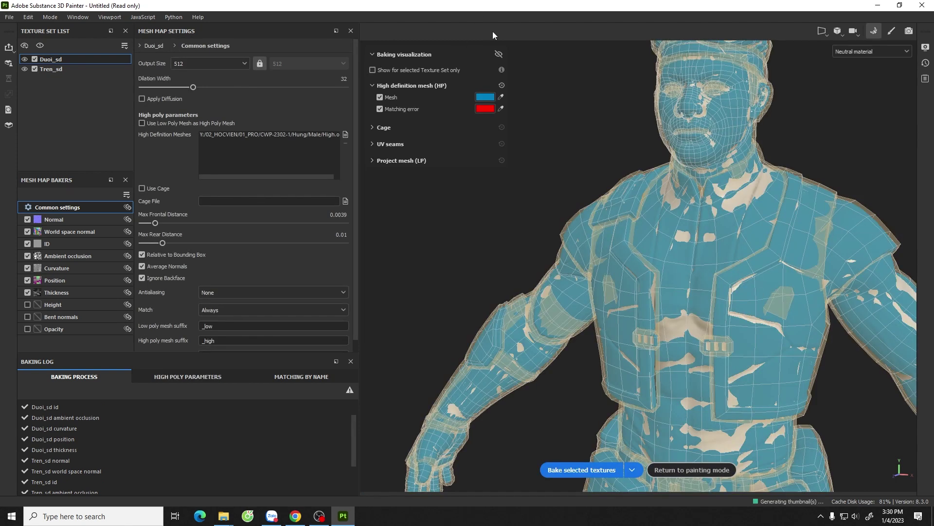
left_click(498, 54)
- Orbit and zoom to inspect the rebaked head, chest and shoulder
left_click_drag(751, 223, 650, 246, "alt")
scroll(573, 217, "up", 5)
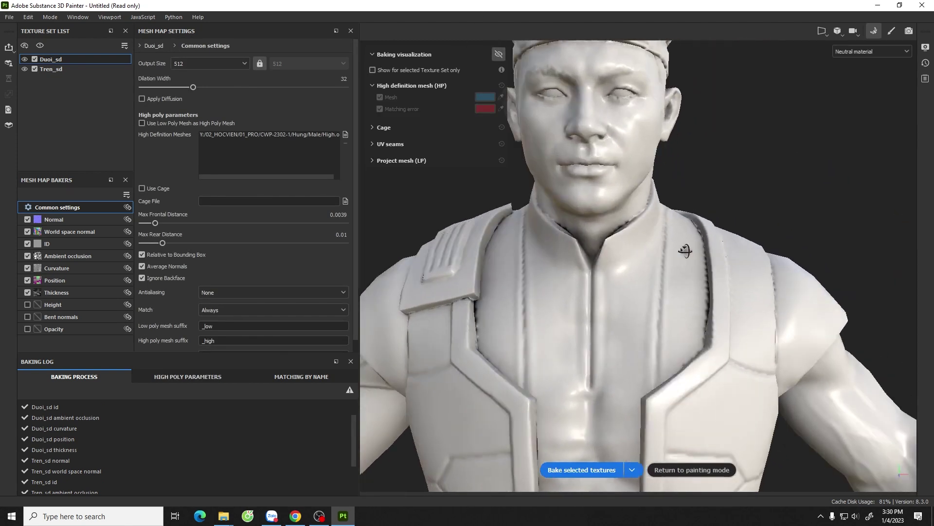
scroll(612, 239, "up", 3)
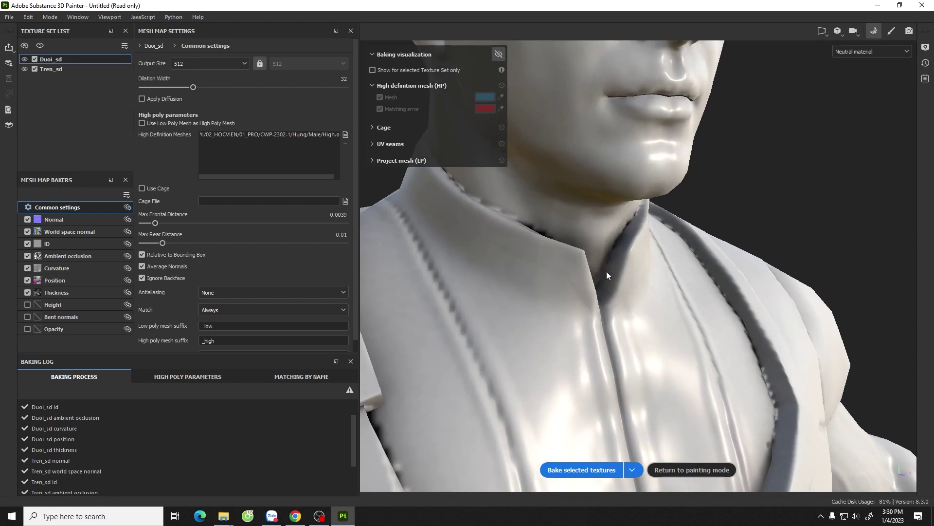
scroll(781, 364, "down", 5)
mouse_move(781, 364)
left_mouse_down("alt")
mouse_move(717, 318)
mouse_move(778, 309)
mouse_move(748, 279)
left_mouse_up("alt")
scroll(757, 306, "up", 5)
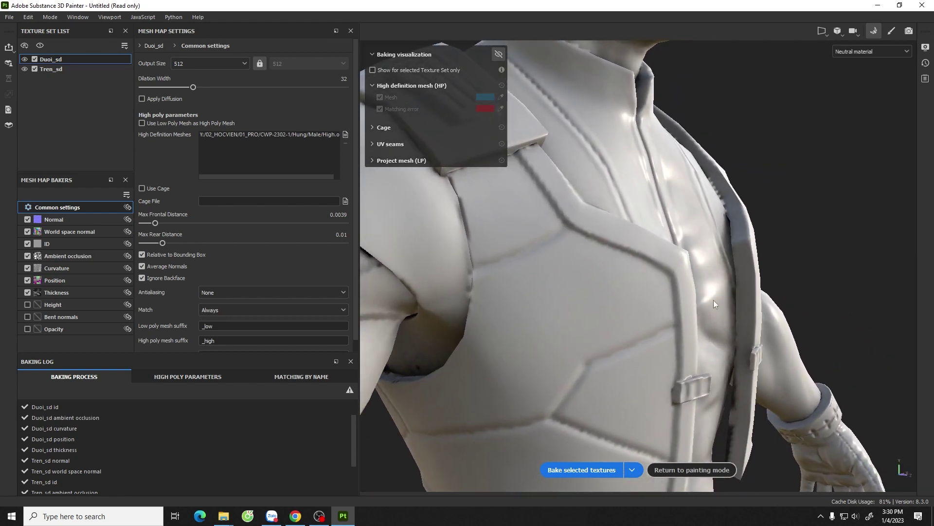
scroll(728, 319, "down", 2)
scroll(657, 314, "down", 5)
- Orbit around the full body, front to back, to review the bake
mouse_move(587, 314)
left_mouse_down("alt")
mouse_move(639, 298)
mouse_move(513, 308)
mouse_move(611, 308)
left_mouse_up("alt")
mouse_move(612, 308)
right_mouse_down("shift")
mouse_move(705, 312)
mouse_move(696, 316)
right_mouse_up("shift")
mouse_move(697, 317)
left_mouse_down("alt")
mouse_move(695, 283)
mouse_move(676, 246)
left_mouse_up("alt")
scroll(675, 245, "up", 2)
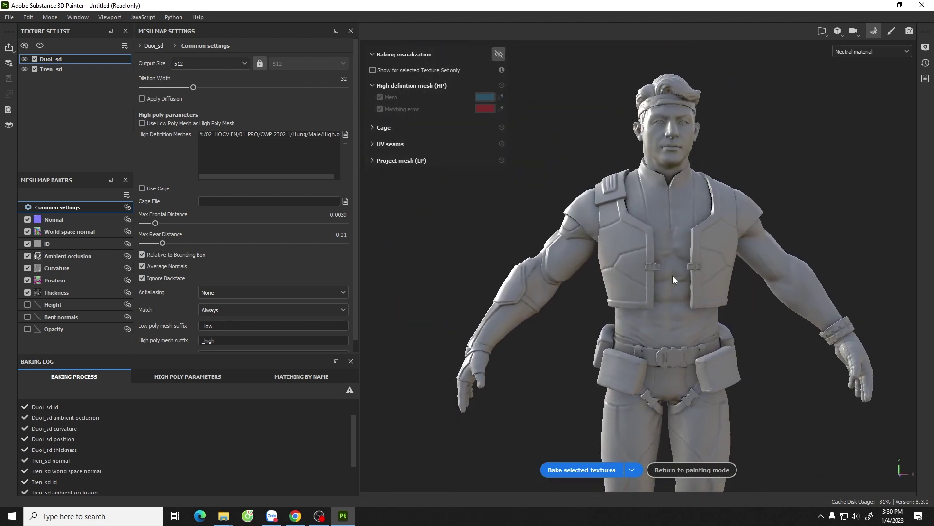
- Select the Tren_sd texture set and open, then close, the Common parameters sync dialog
left_click(51, 69)
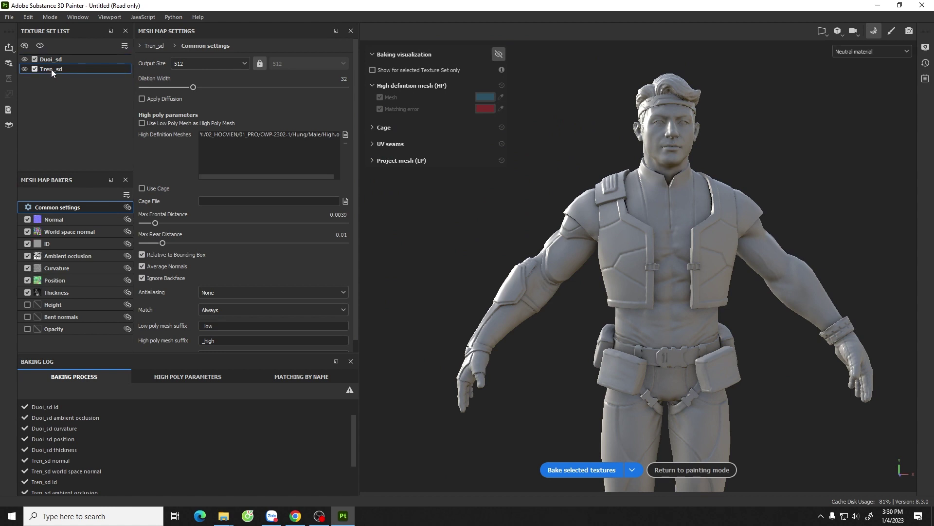
left_click(128, 207)
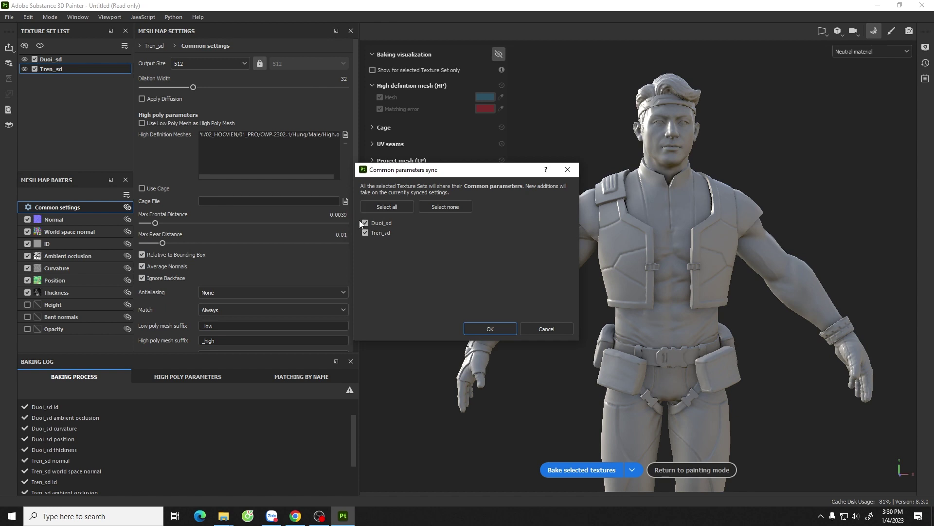
left_click(546, 330)
scroll(600, 335, "up", 3)
scroll(650, 366, "up", 2)
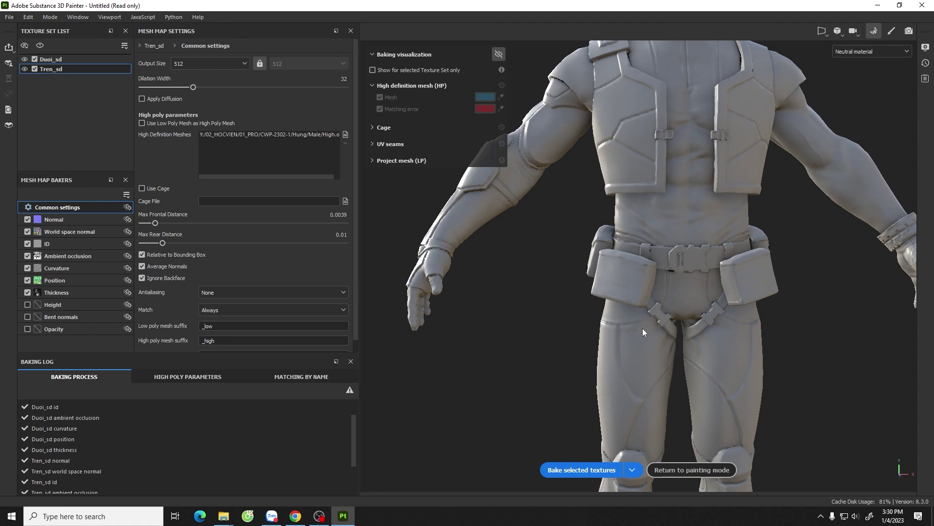
- Show the overlay, drop Tren_sd Max Frontal Distance to 0.0017, then raise it to 0.0033
left_click(498, 54)
left_click_drag(155, 223, 150, 223)
middle_click_drag(660, 323, 682, 295)
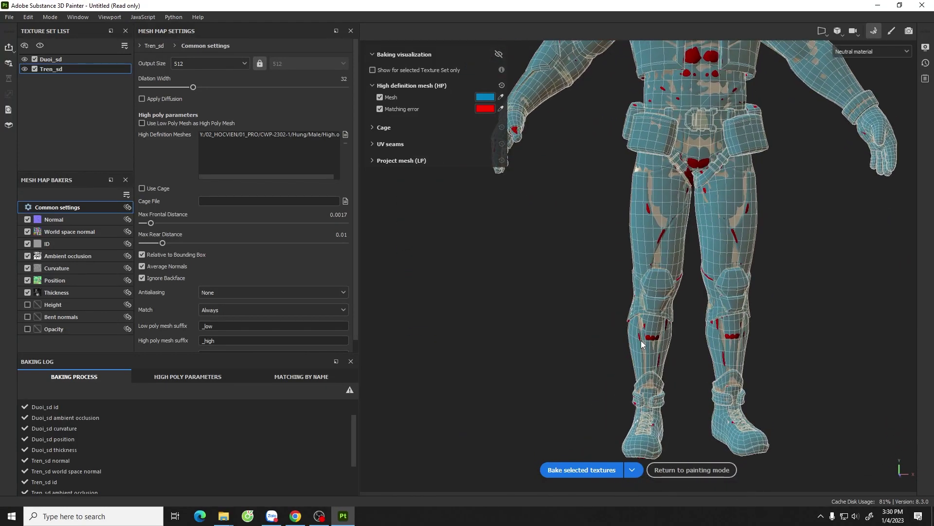
left_click_drag(150, 224, 155, 224)
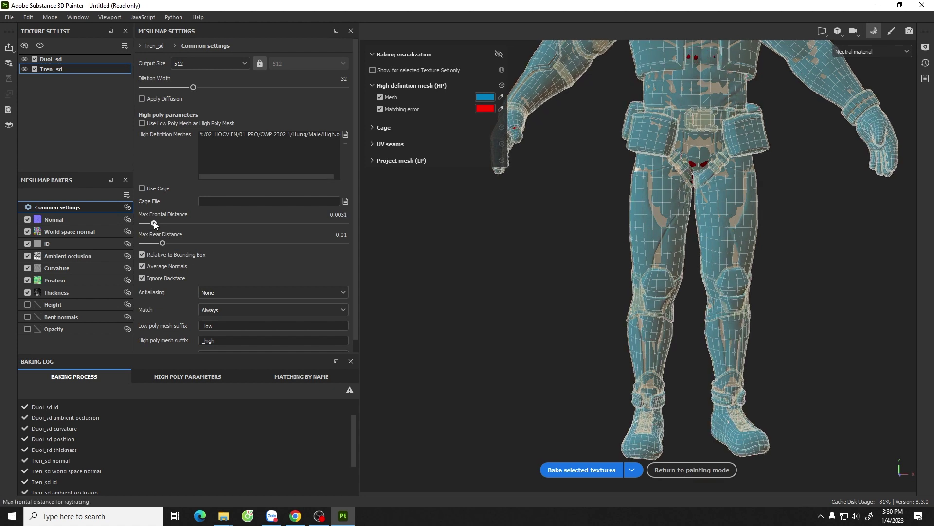
key("f")
mouse_move(608, 234)
left_mouse_down("alt")
mouse_move(686, 212)
mouse_move(633, 258)
mouse_move(559, 233)
left_mouse_up("alt")
scroll(686, 212, "up", 3)
scroll(628, 261, "up", 2)
scroll(628, 261, "down", 3)
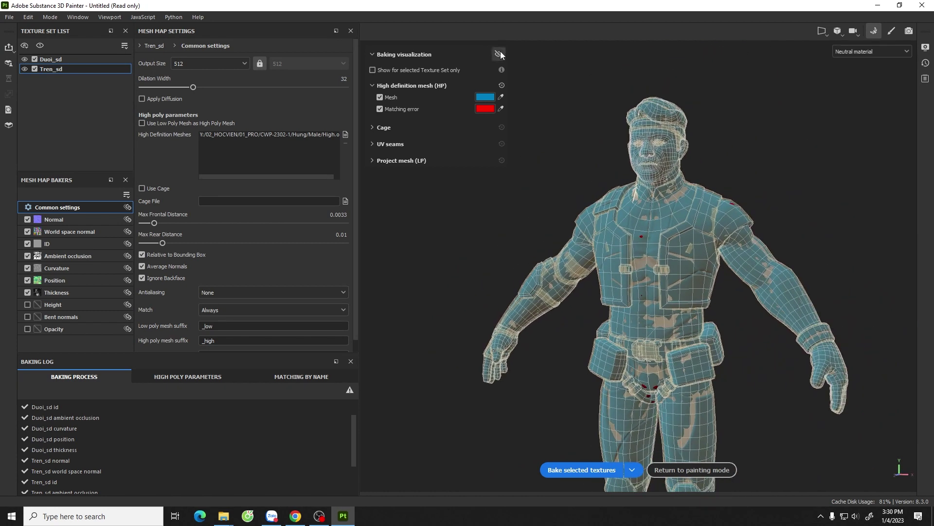
- Turn off Baking visualization and orbit the grey character through front, three-quarter and full-body views
left_click(499, 54)
left_click_drag(757, 255, 709, 241, "alt")
mouse_move(709, 241)
right_mouse_down("alt")
mouse_move(732, 253)
mouse_move(734, 358)
right_mouse_up("alt")
mouse_move(868, 328)
left_mouse_down("alt")
mouse_move(717, 251)
mouse_move(667, 256)
mouse_move(680, 232)
left_mouse_up("alt")
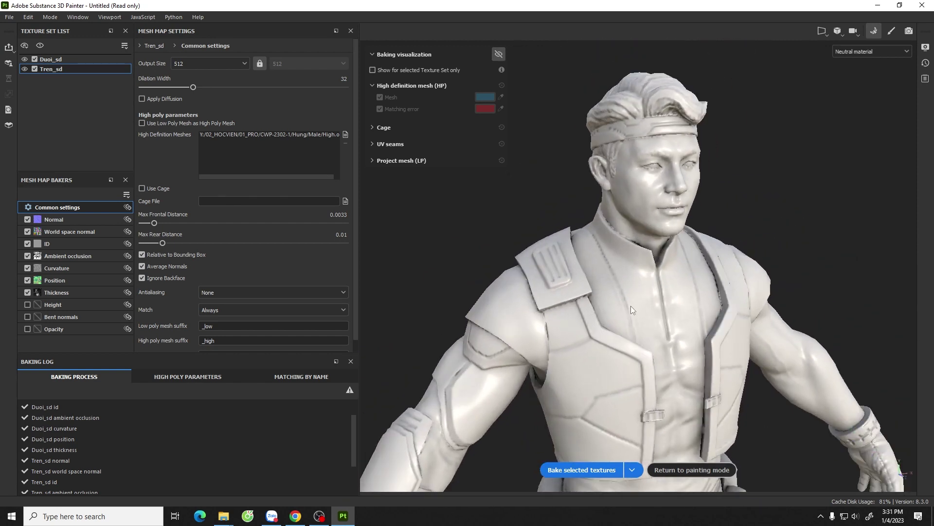
mouse_move(618, 308)
left_mouse_down("alt")
mouse_move(667, 279)
mouse_move(579, 256)
left_mouse_up("alt")
right_click_drag(579, 255, 599, 267, "alt")
mouse_move(599, 267)
left_mouse_down("alt")
mouse_move(643, 275)
mouse_move(678, 264)
mouse_move(541, 256)
left_mouse_up("alt")
left_click_drag(730, 312, 735, 294, "alt")
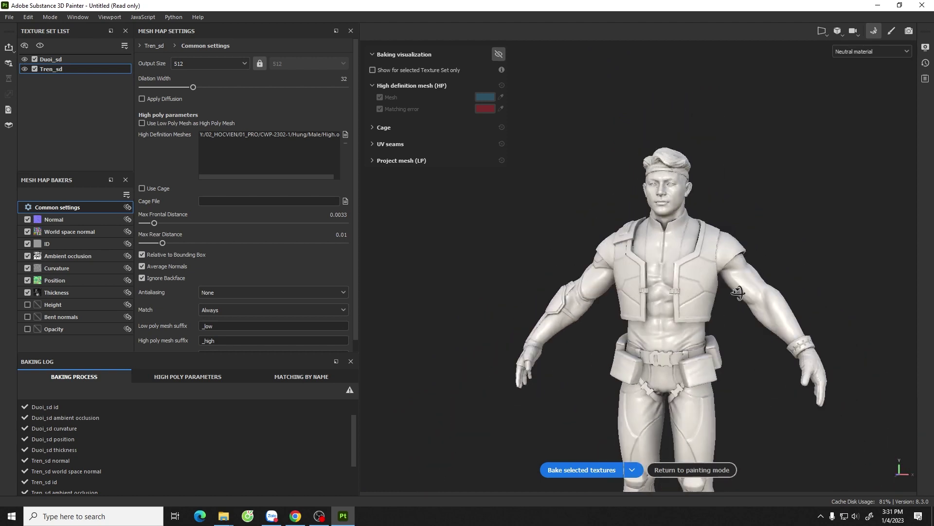
middle_click_drag(694, 303, 671, 268, "alt")
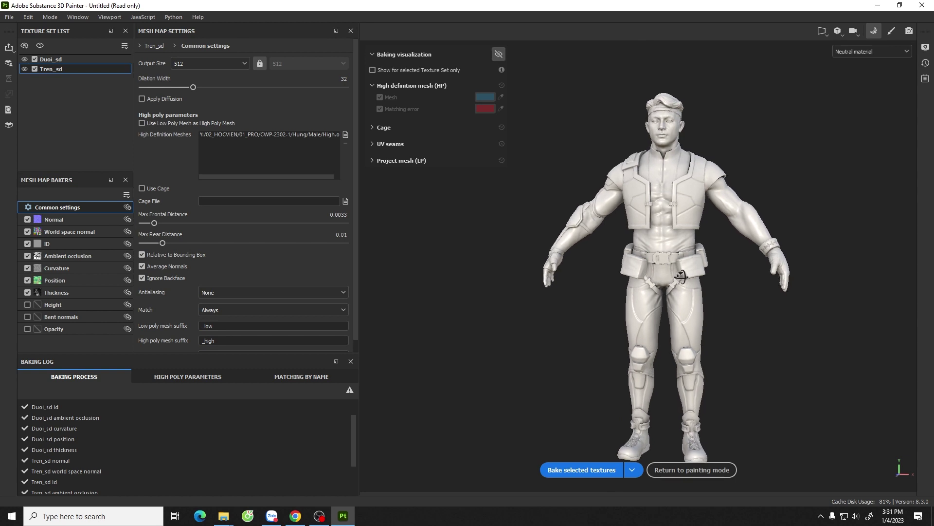
mouse_move(694, 278)
left_mouse_down("alt")
mouse_move(679, 319)
mouse_move(634, 312)
left_mouse_up("alt")
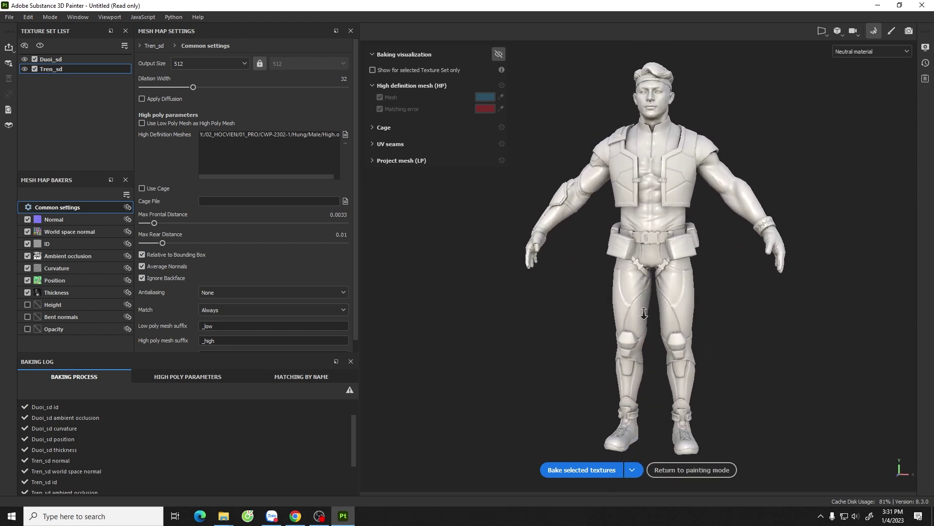